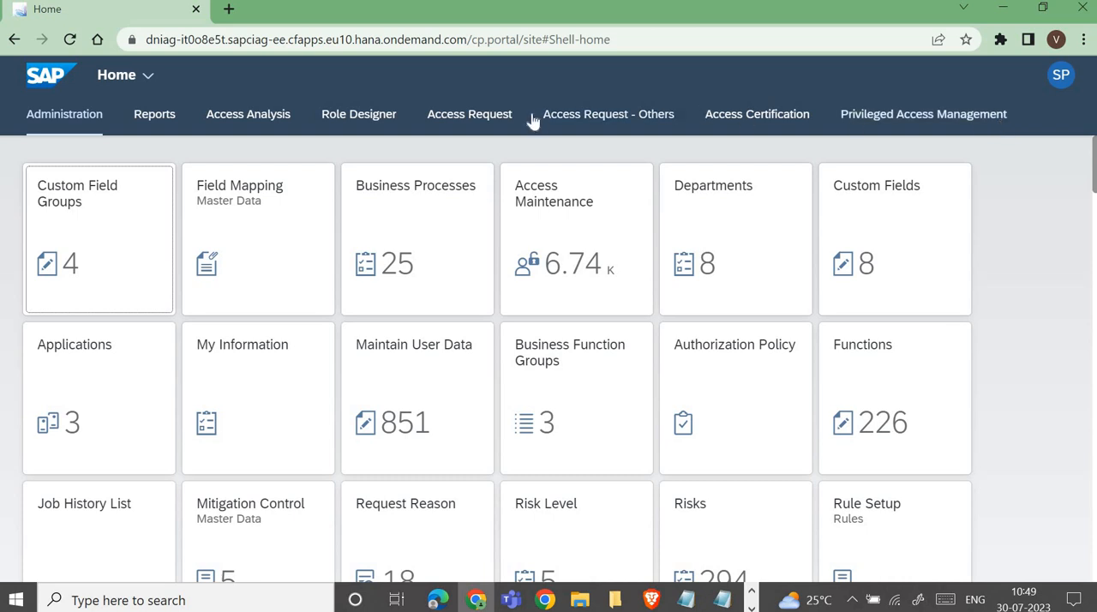
Step: Start an access request for others and choose XUSER4 as the user it is requested for
click(488, 122)
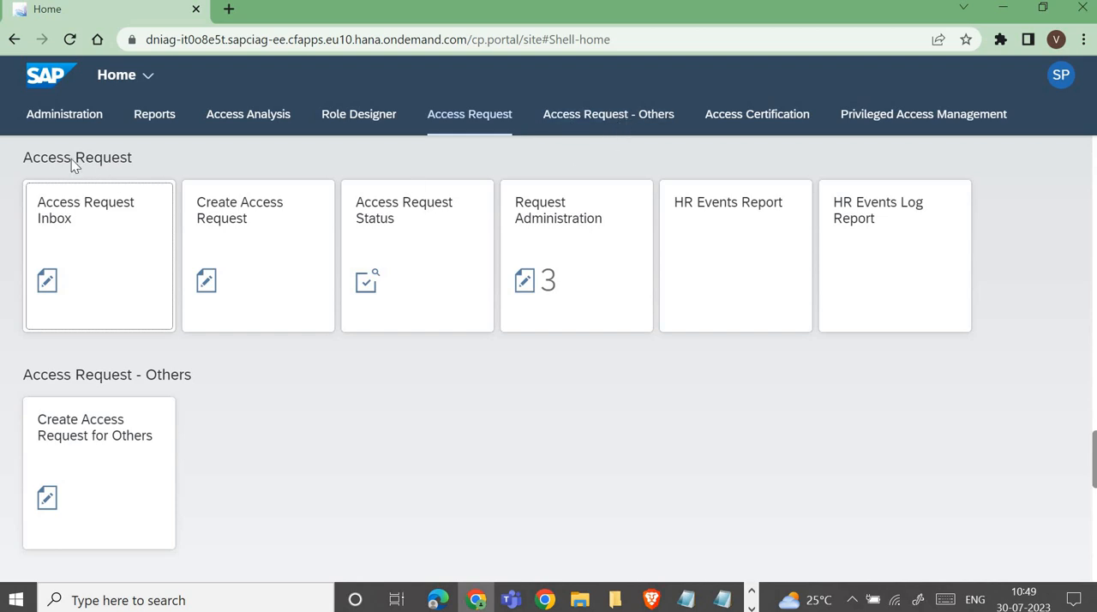
click(75, 258)
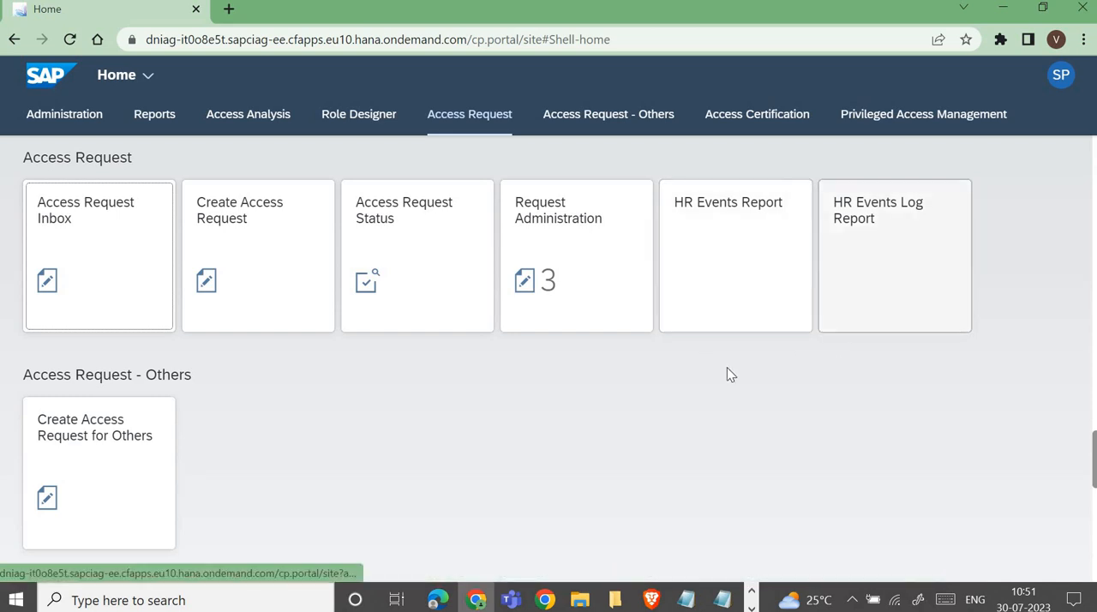
click(82, 443)
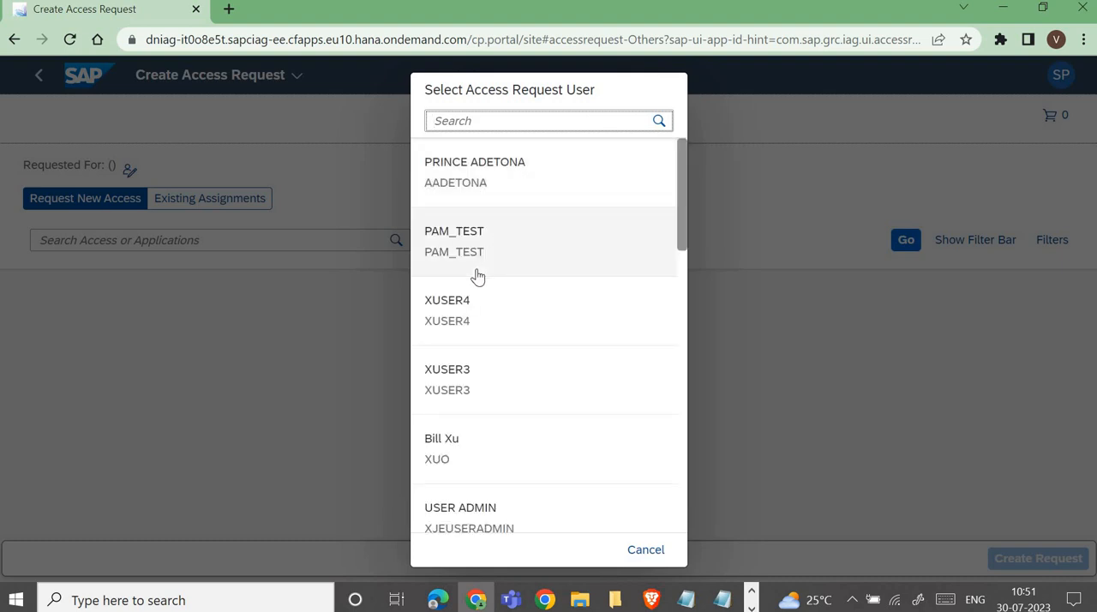
click(456, 320)
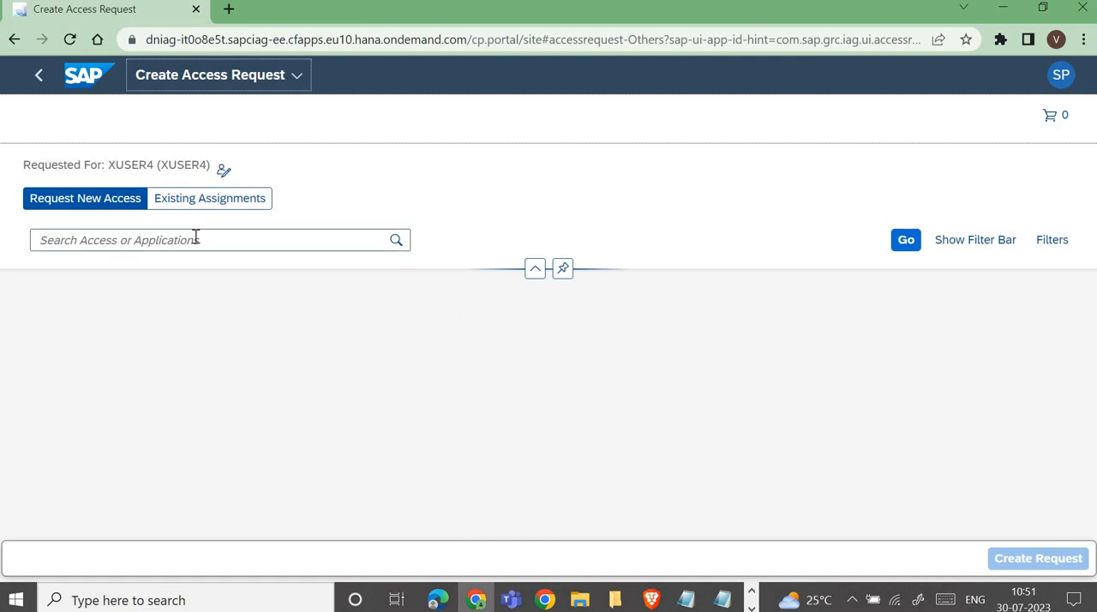
Step: Search all available access, select the S4H single role Change Value Mapping (/AIF/VMAP_CHANGE), and create the request
click(395, 243)
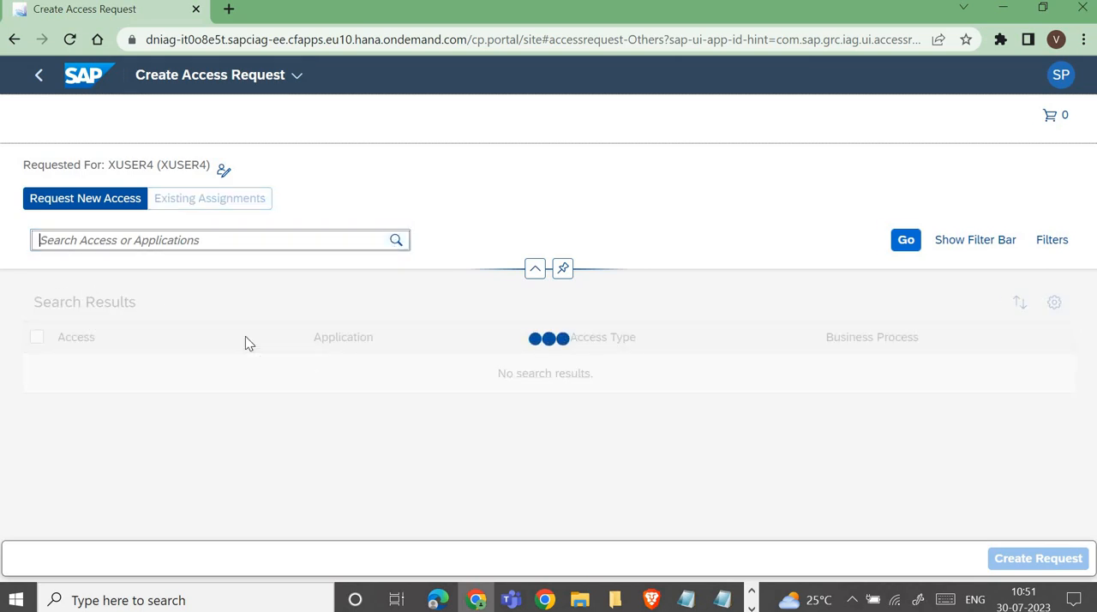
scroll(520, 458, down, 10)
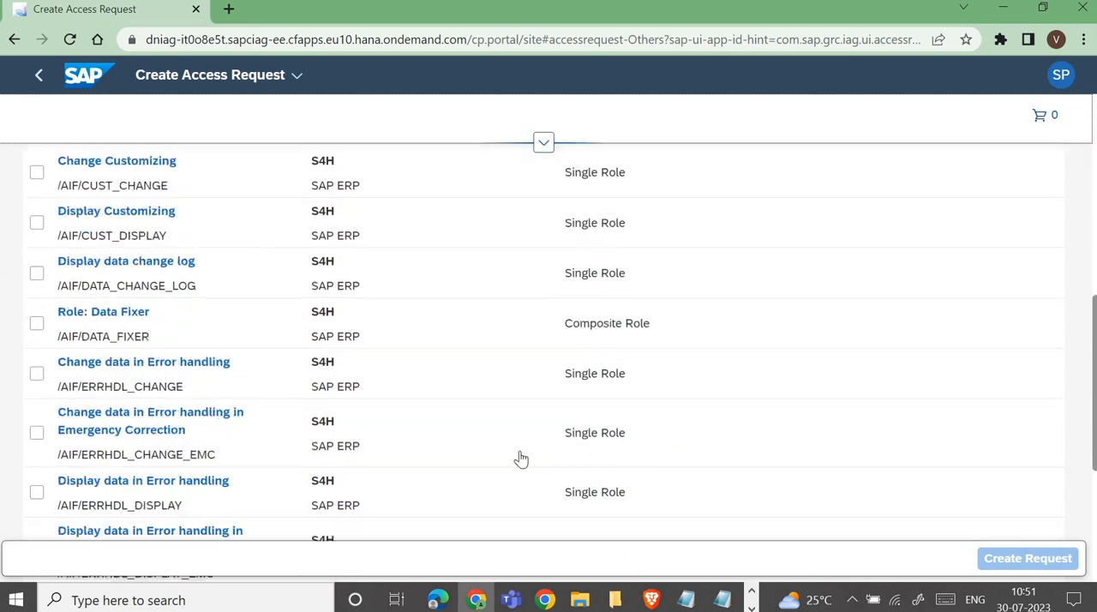
scroll(194, 422, down, 6)
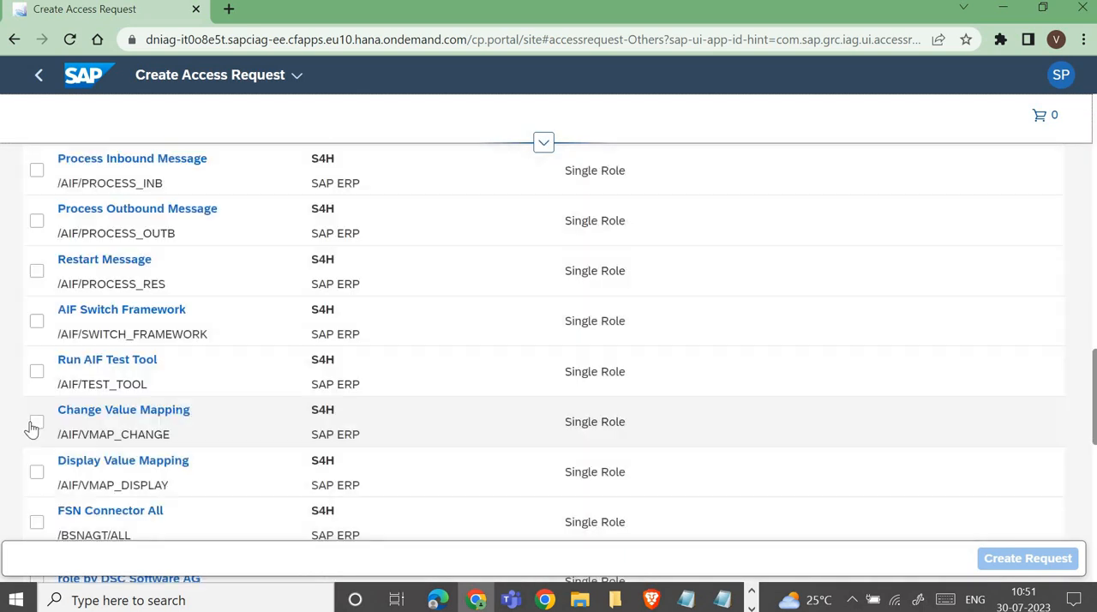
click(36, 421)
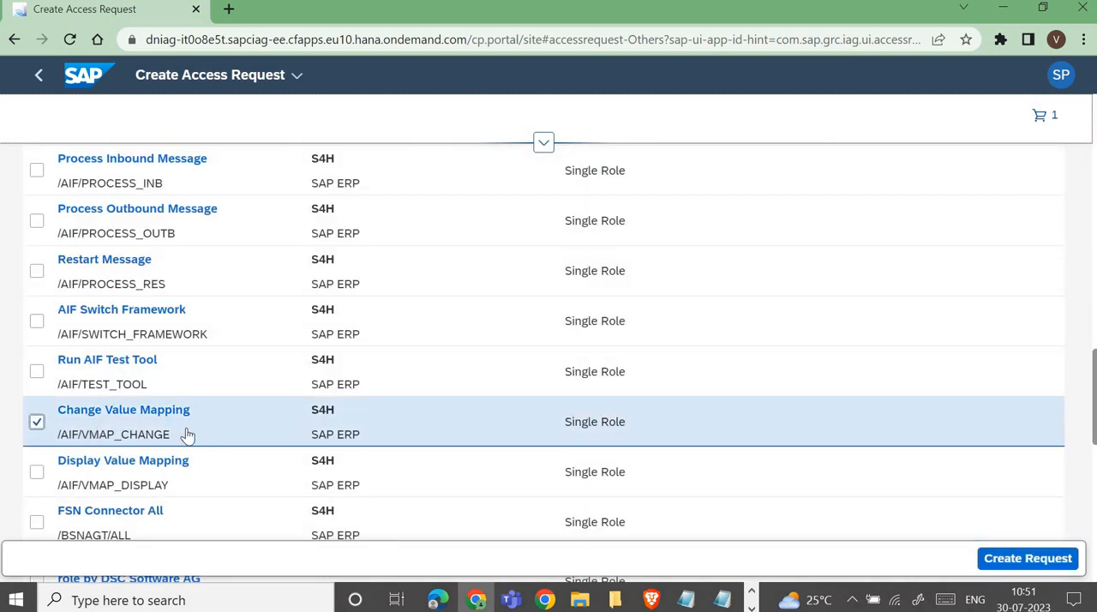
click(1028, 559)
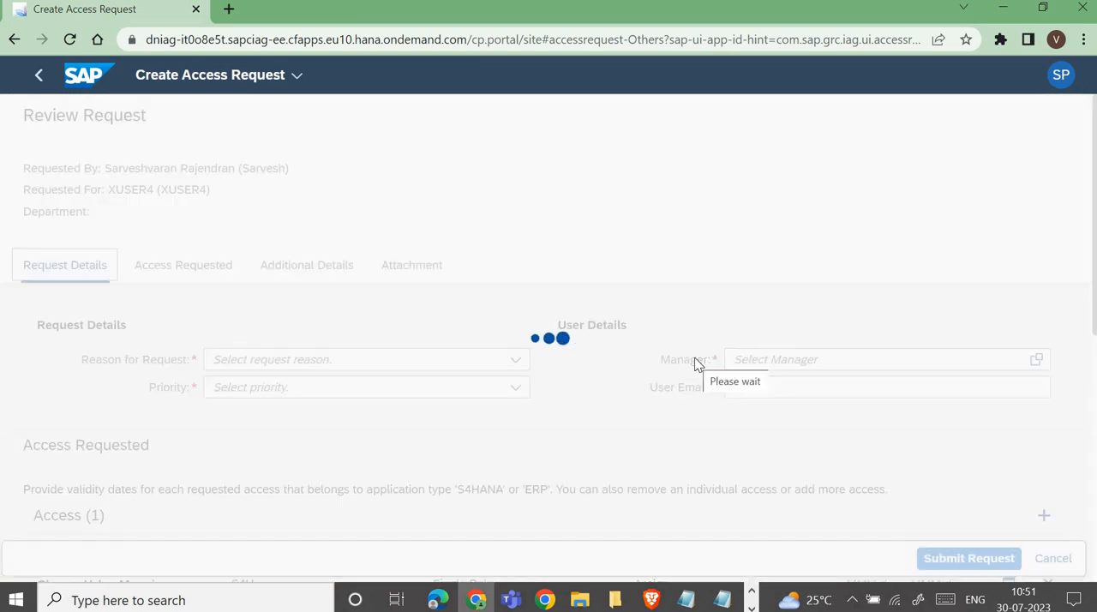
Step: Set the reason for the request to 10PMACCESS and its priority to High
scroll(698, 364, down, 2)
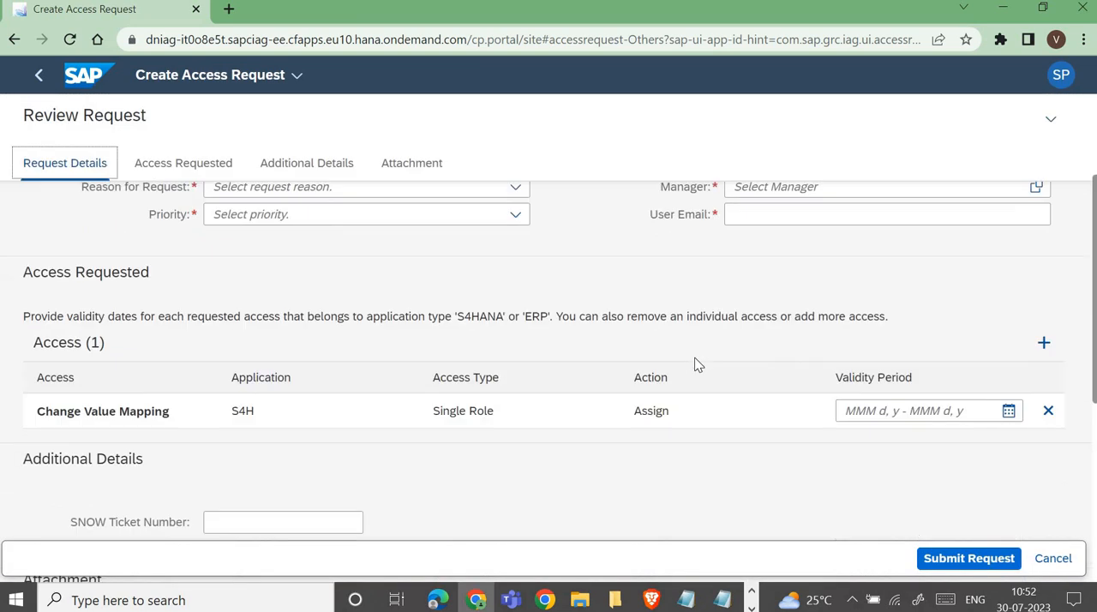
scroll(698, 364, up, 1)
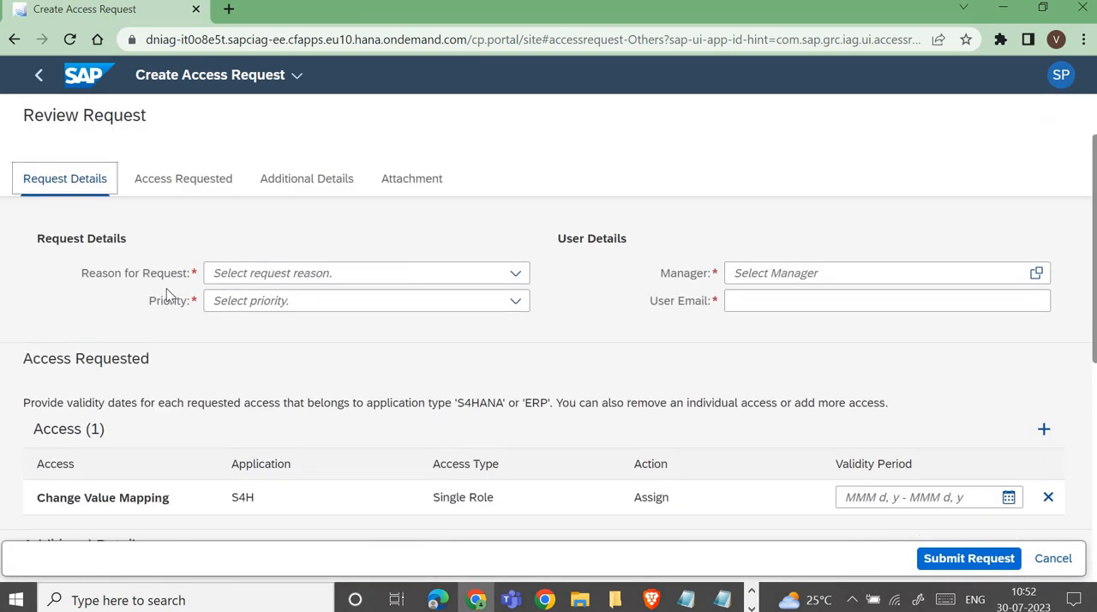
click(516, 274)
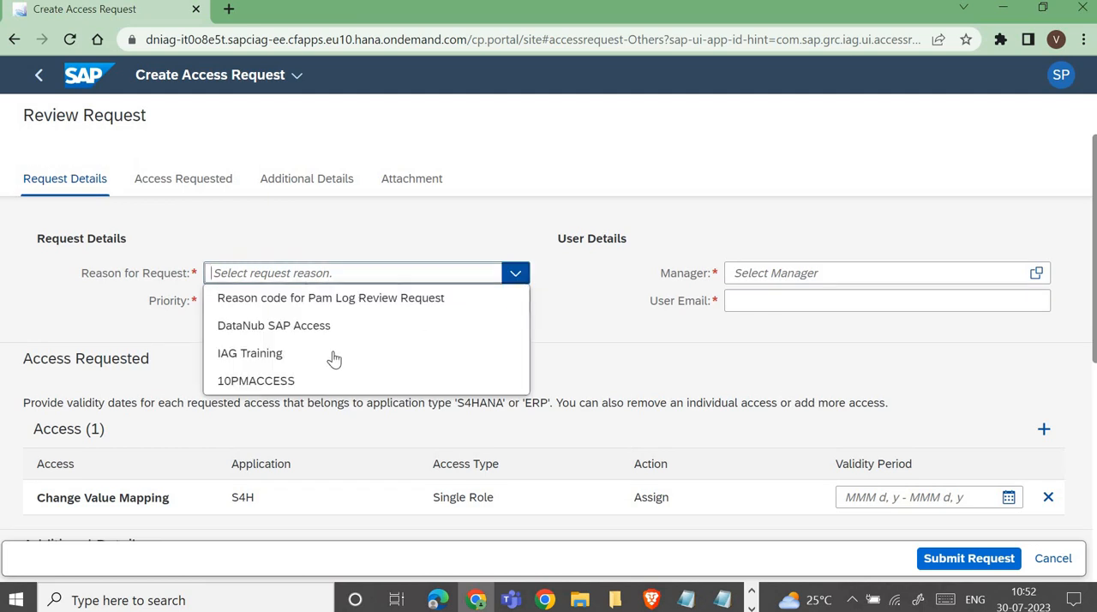
click(250, 386)
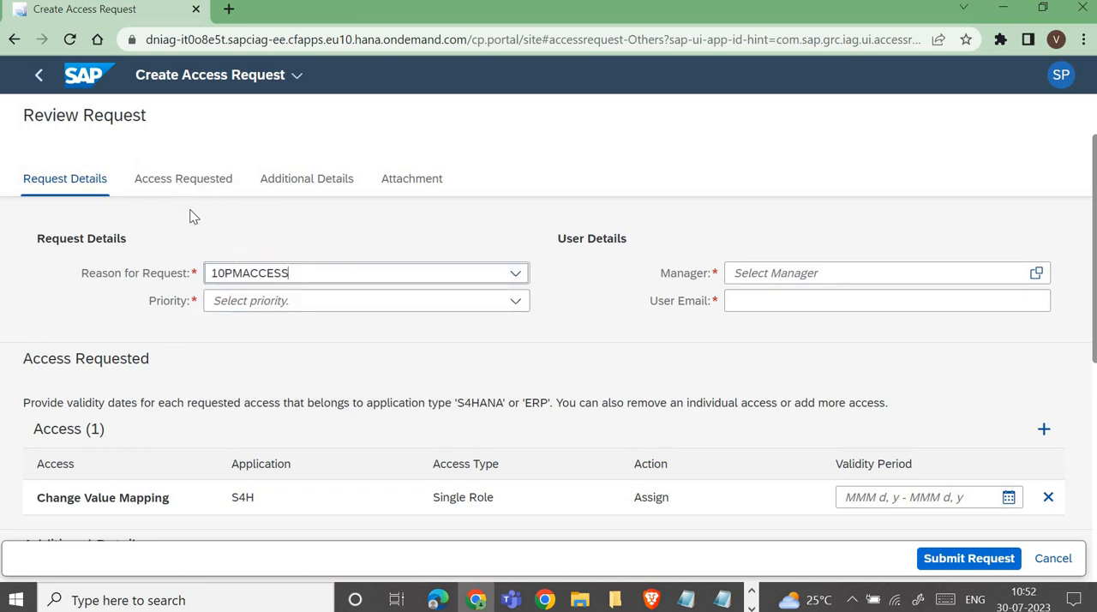
click(513, 302)
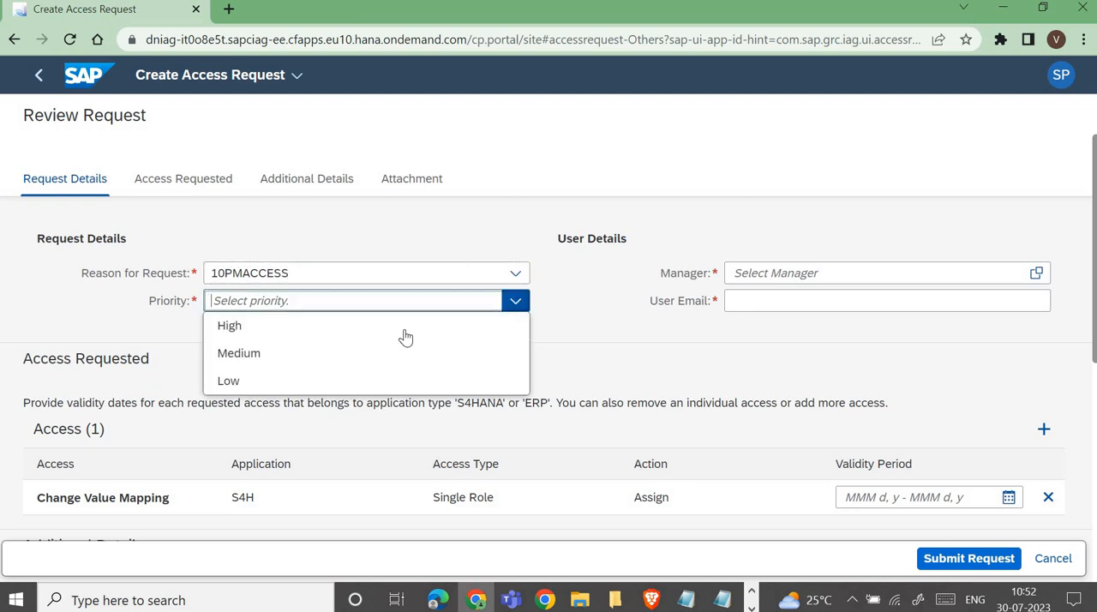
click(230, 326)
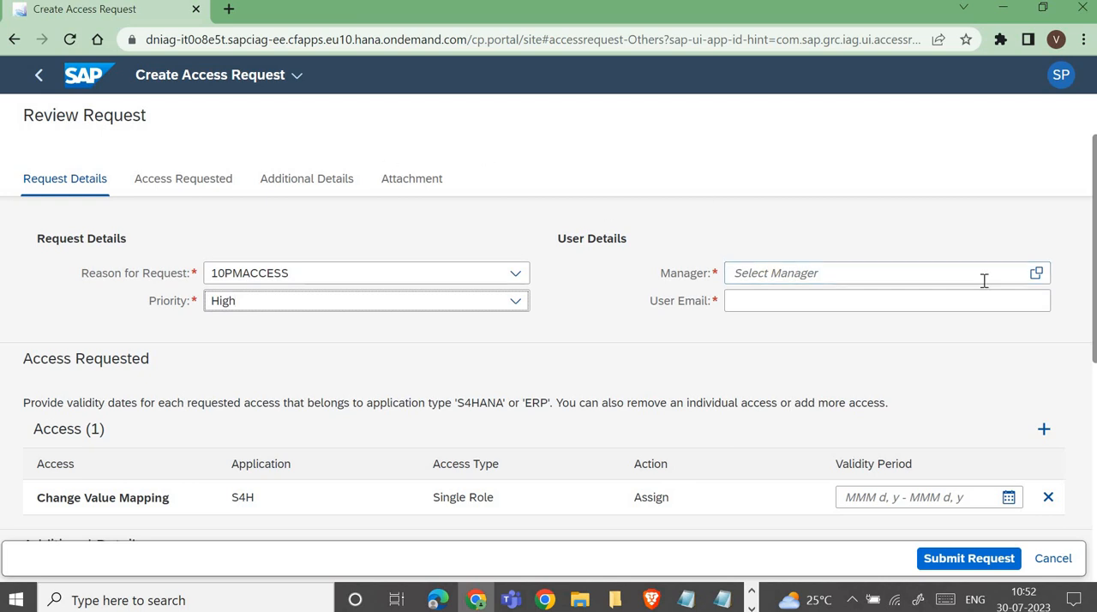
Step: Choose IAG_ADMIN as the manager and enter the user's e-mail address in the user details
click(1038, 281)
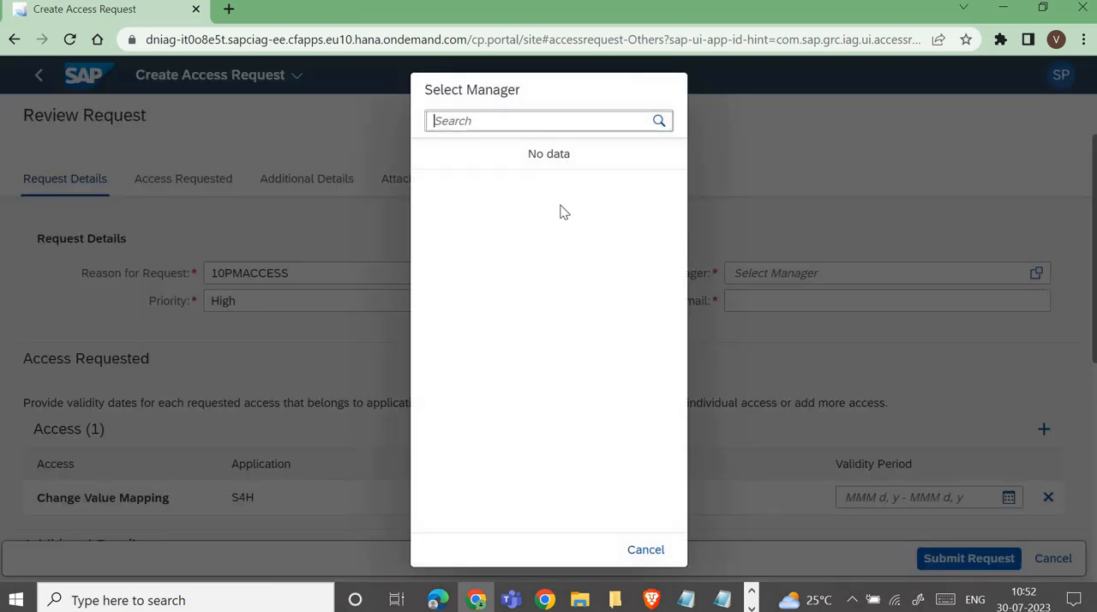
click(505, 188)
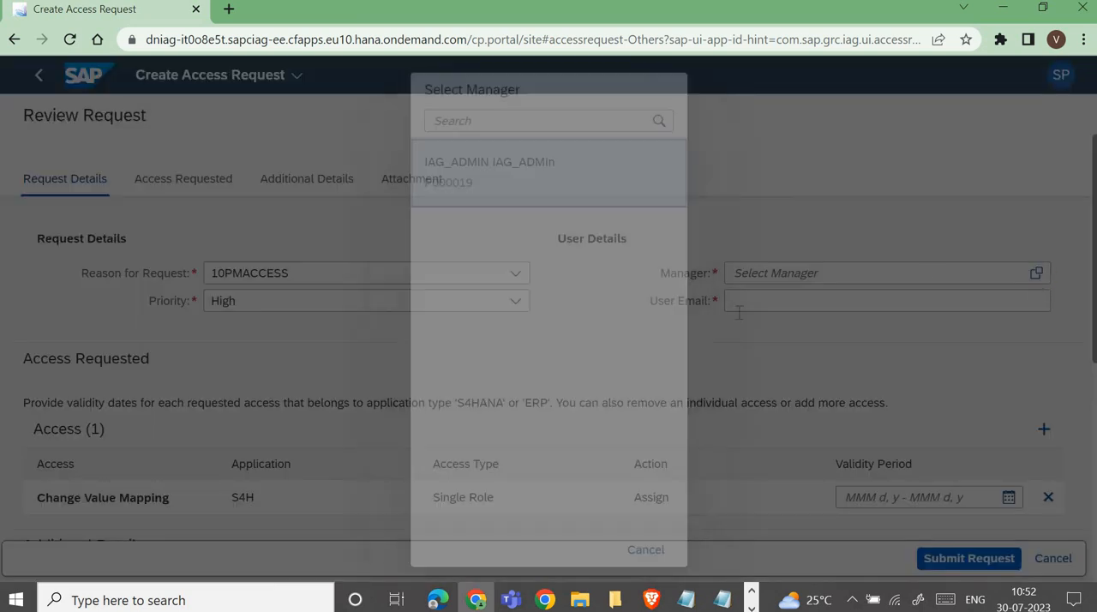
click(813, 298)
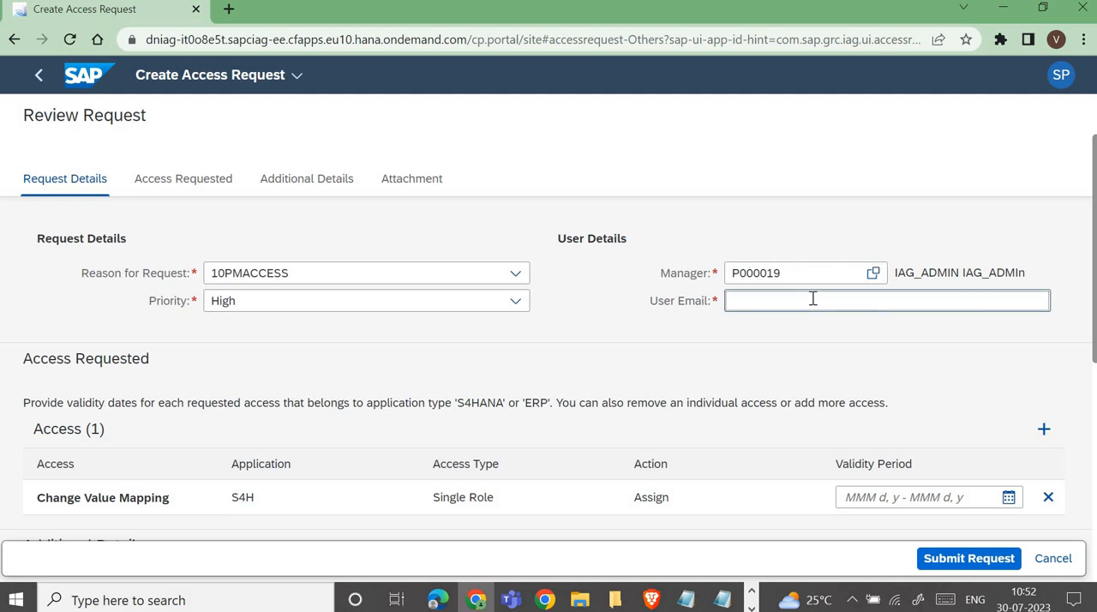
Step: Set the validity period of the Change Value Mapping access to Jul 30, 2023 - Jul 30, 2029
scroll(734, 434, down, 2)
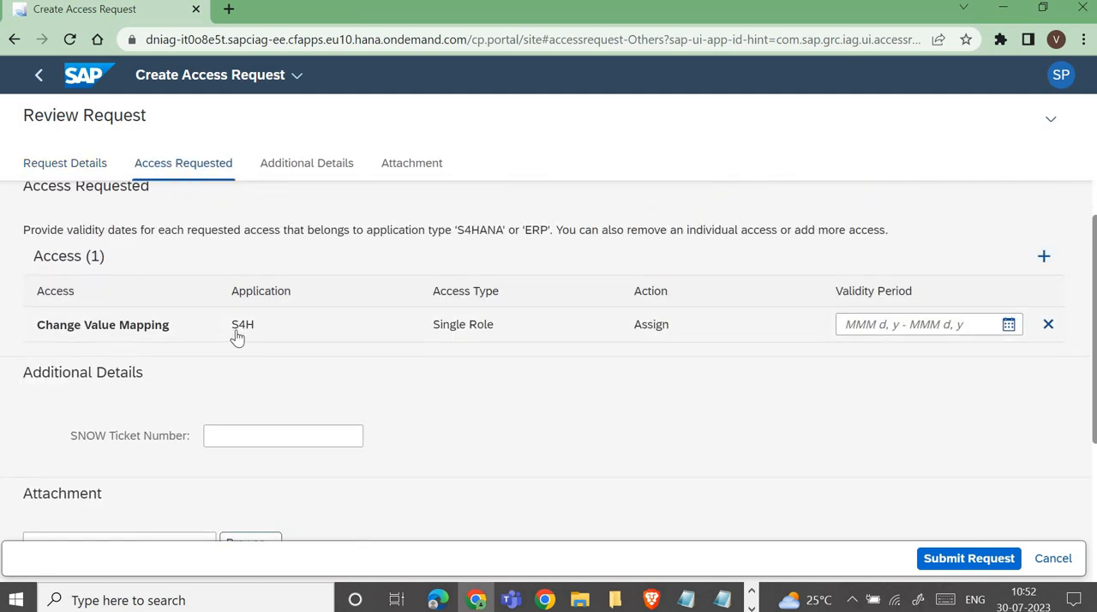
click(1006, 330)
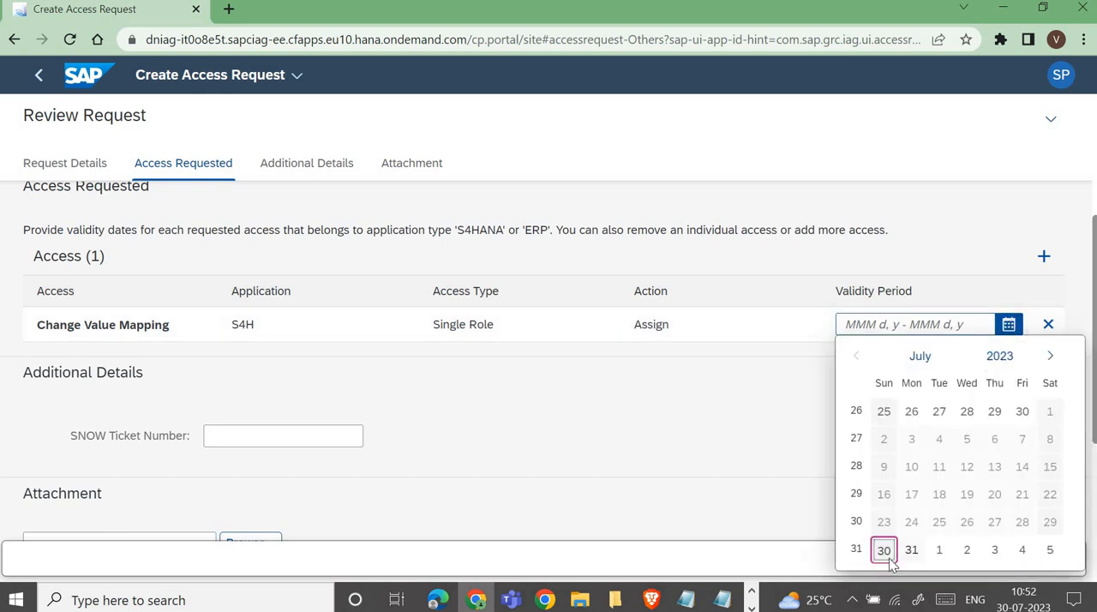
click(884, 549)
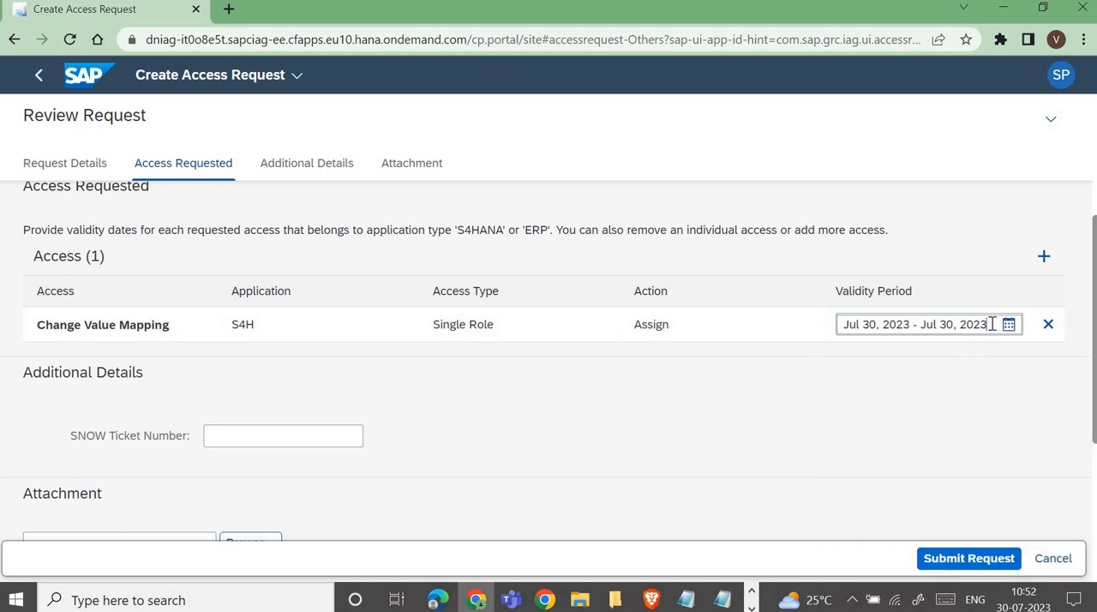
key(BackSpace)
text(9)
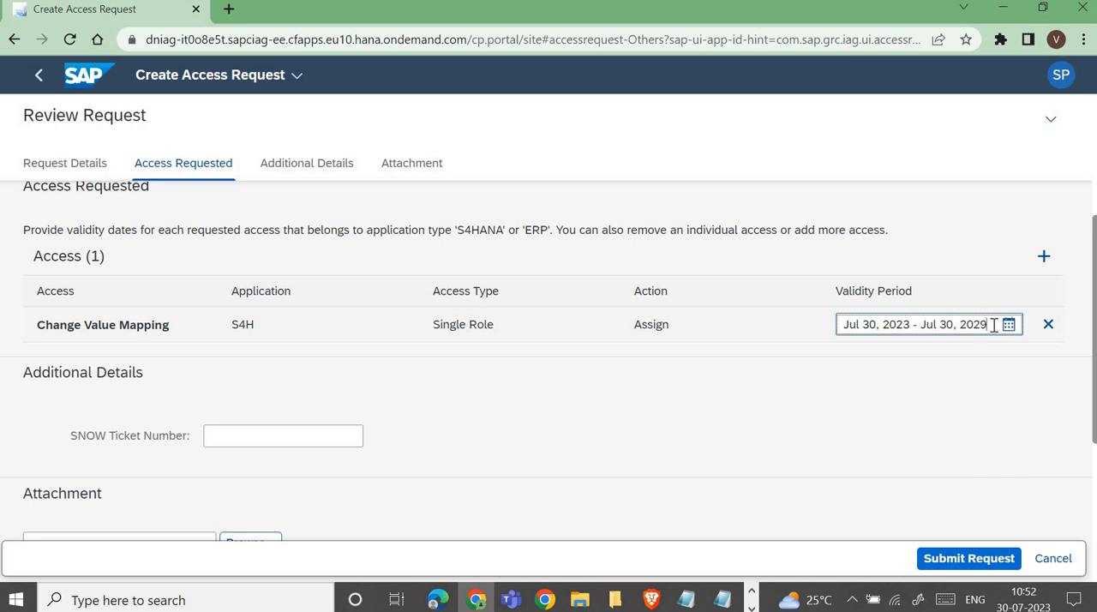
Step: Enter 77877 as the SNOW ticket number, then submit the access request and acknowledge the submission
scroll(341, 369, down, 1)
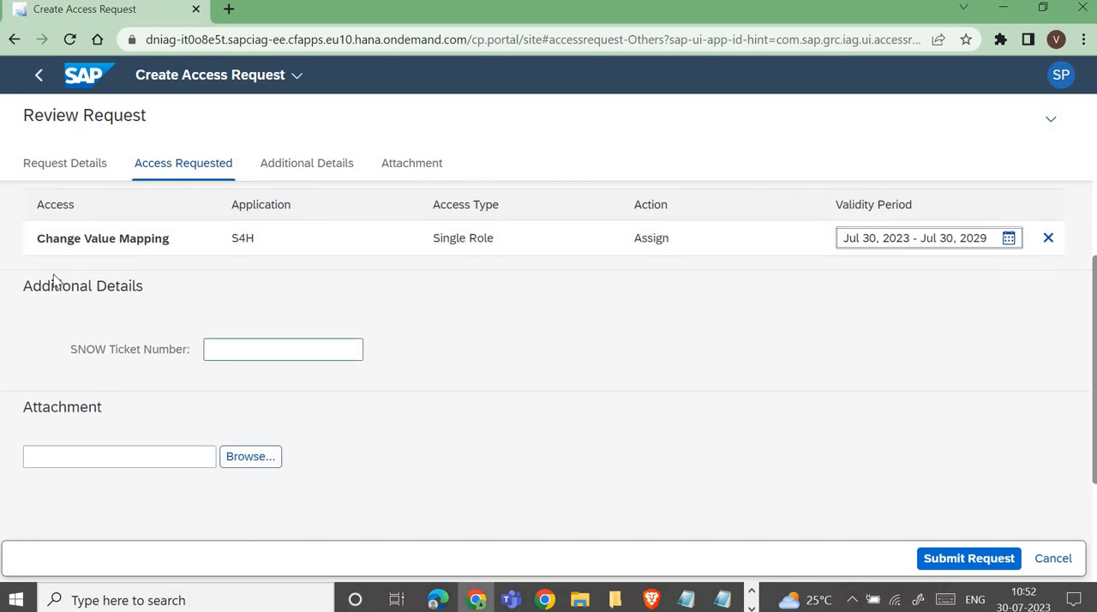
click(239, 355)
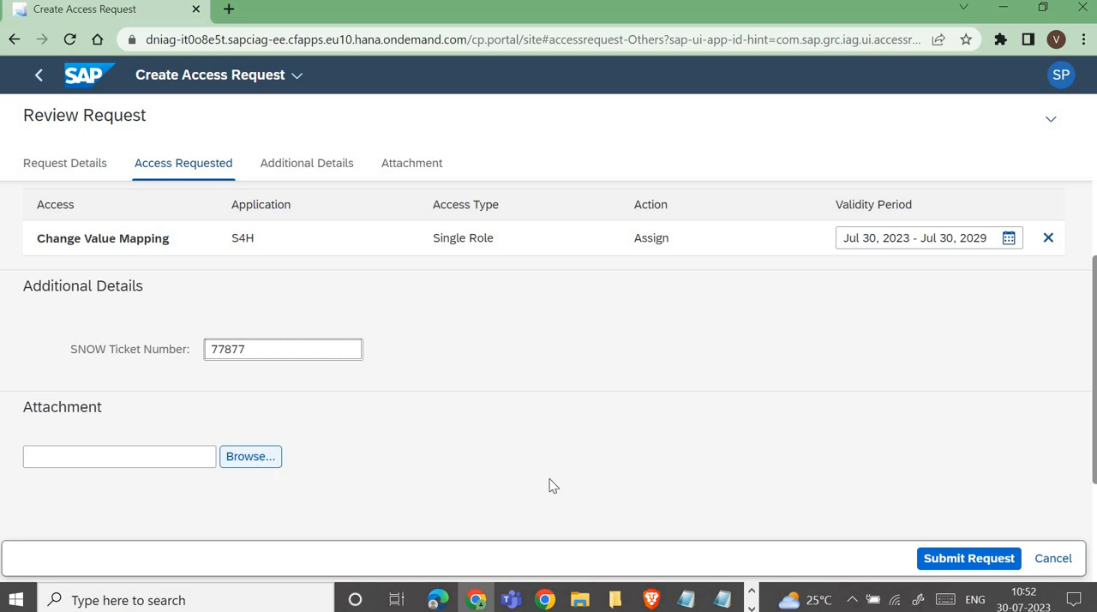
click(945, 561)
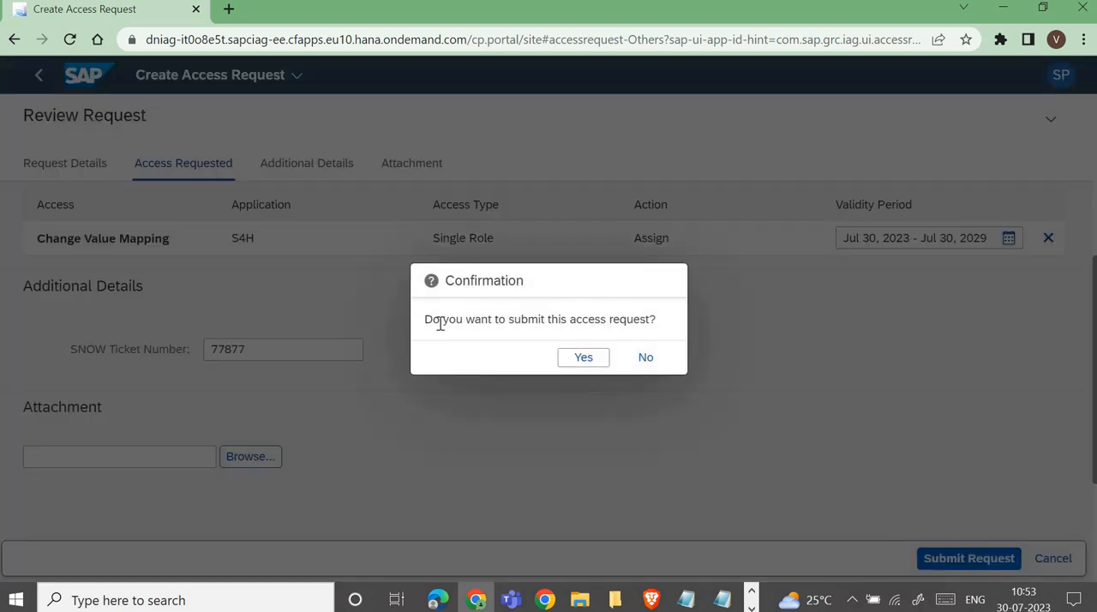
click(585, 355)
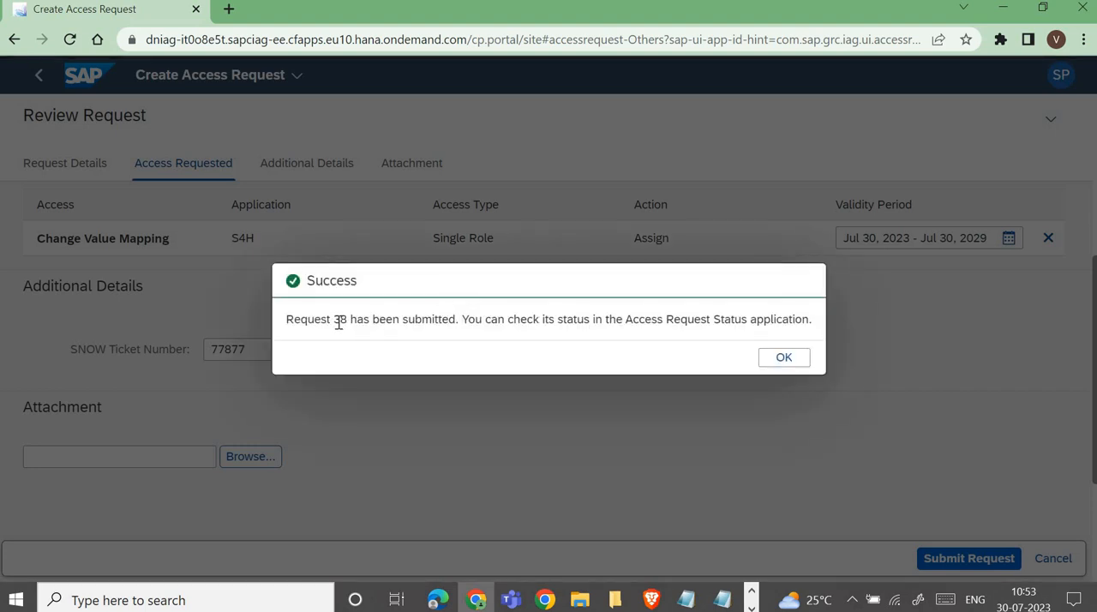
drag(337, 323, 447, 323)
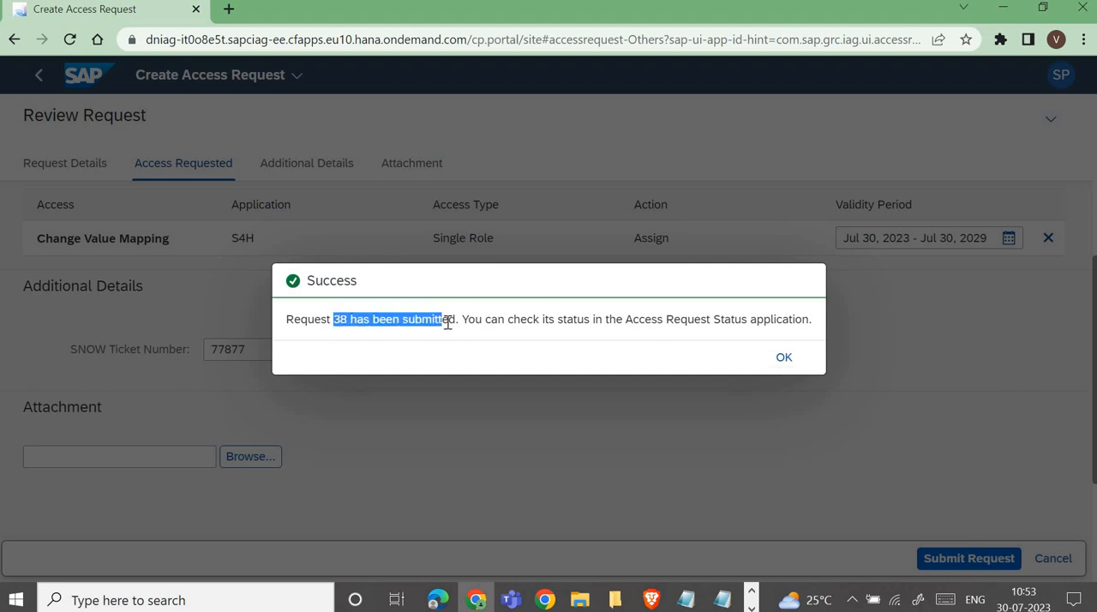
click(782, 360)
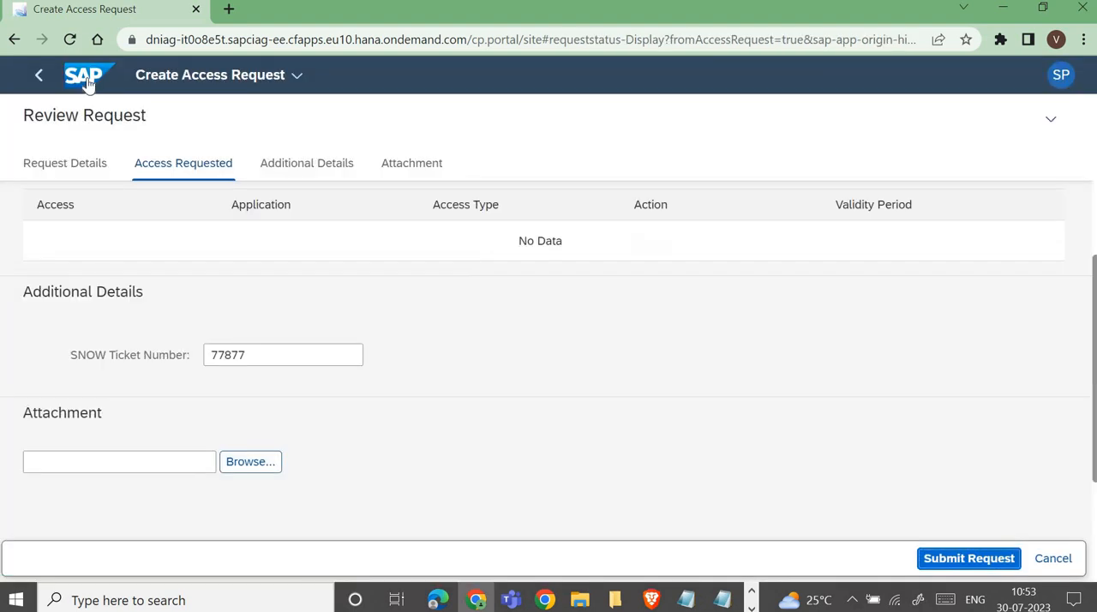
Step: Go to Access Request Status and check the approval stage and approver of the submitted 10PMACCESS request
click(87, 82)
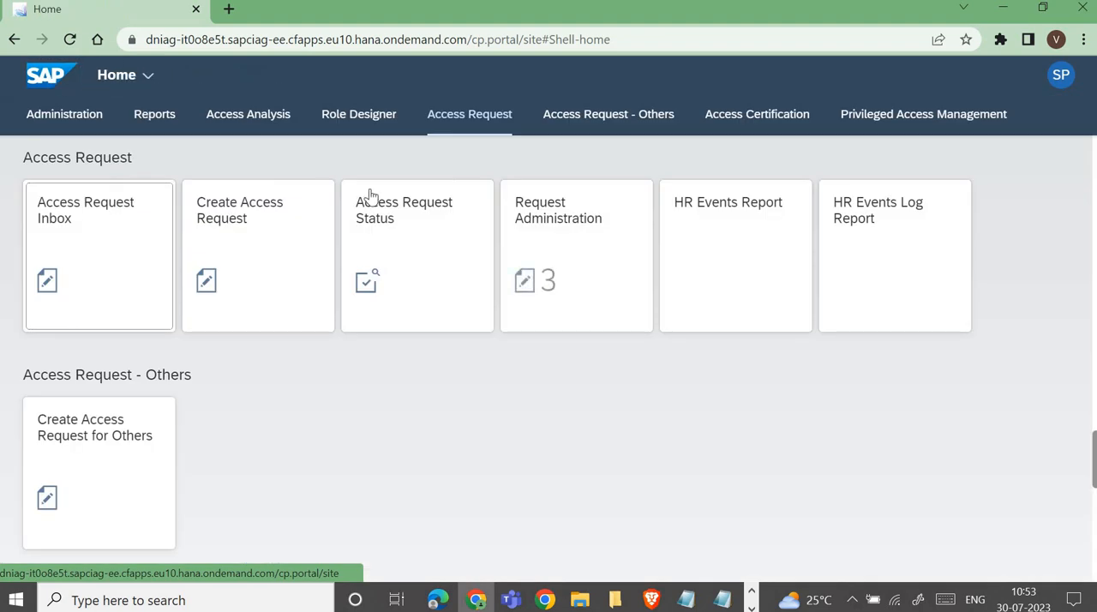
click(431, 248)
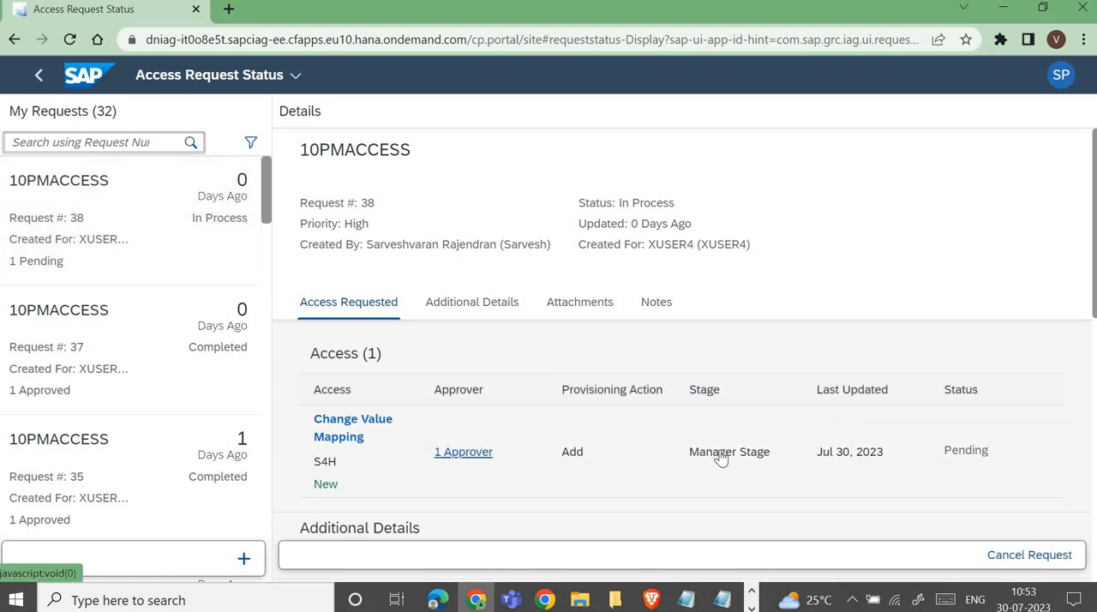
drag(690, 461, 735, 460)
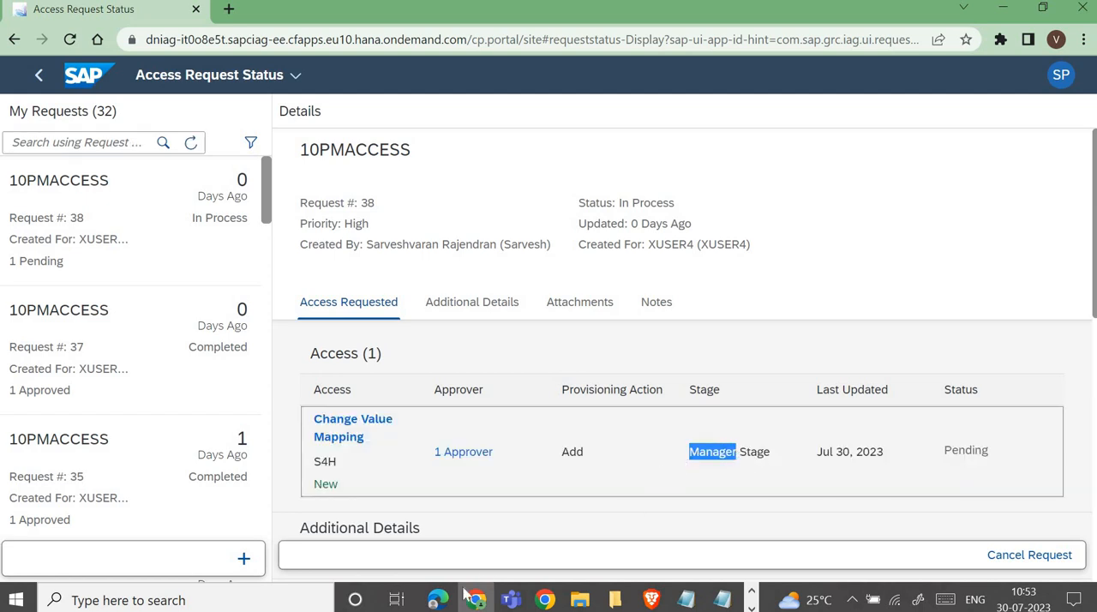
mouse_move(438, 603)
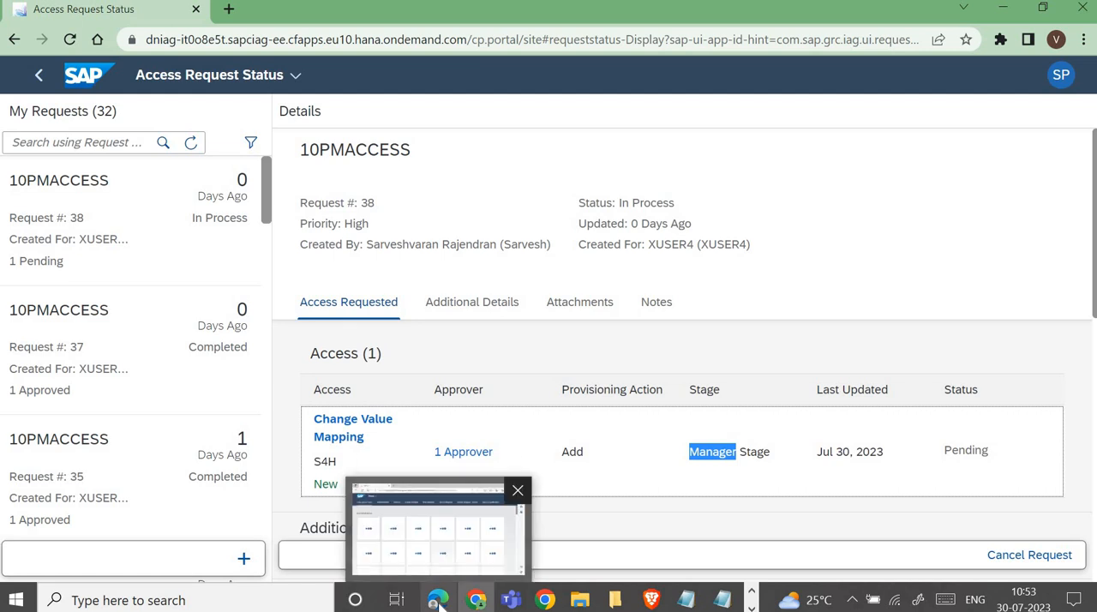
click(433, 527)
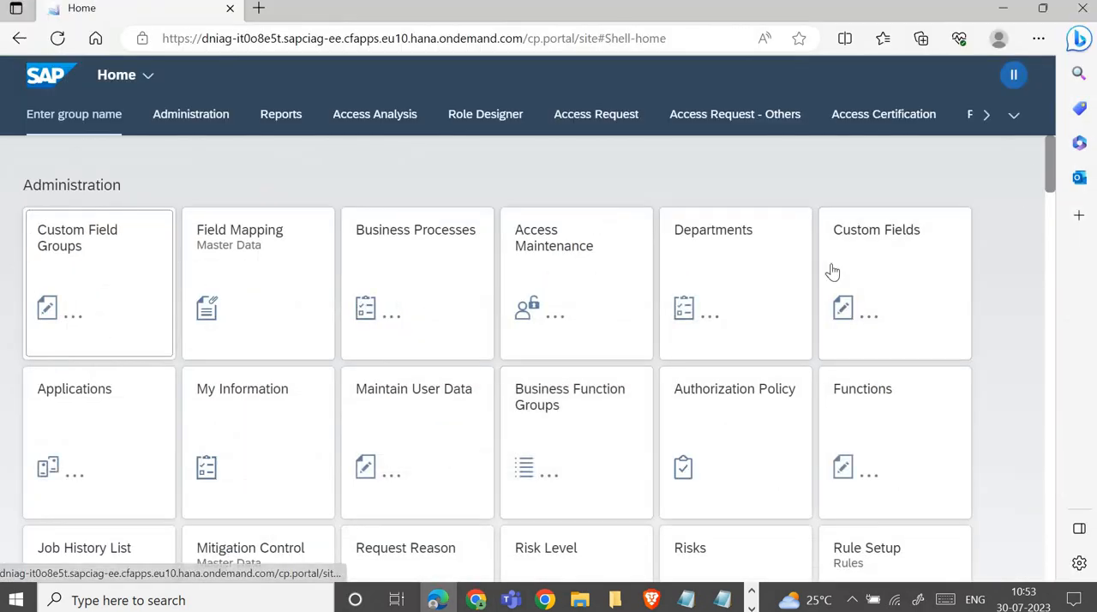
key(alt+Tab)
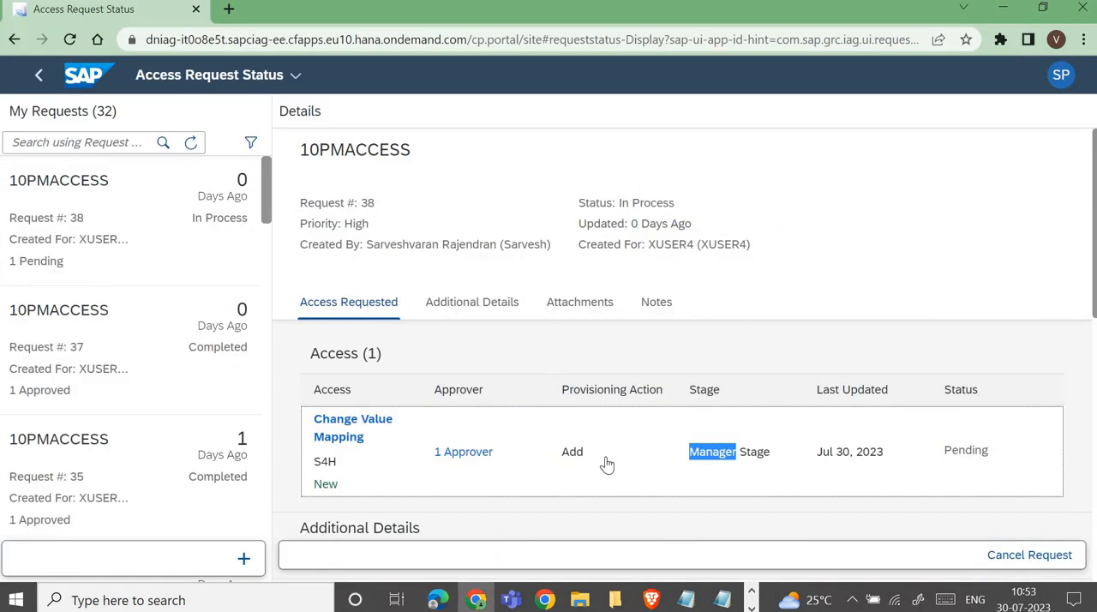
click(480, 459)
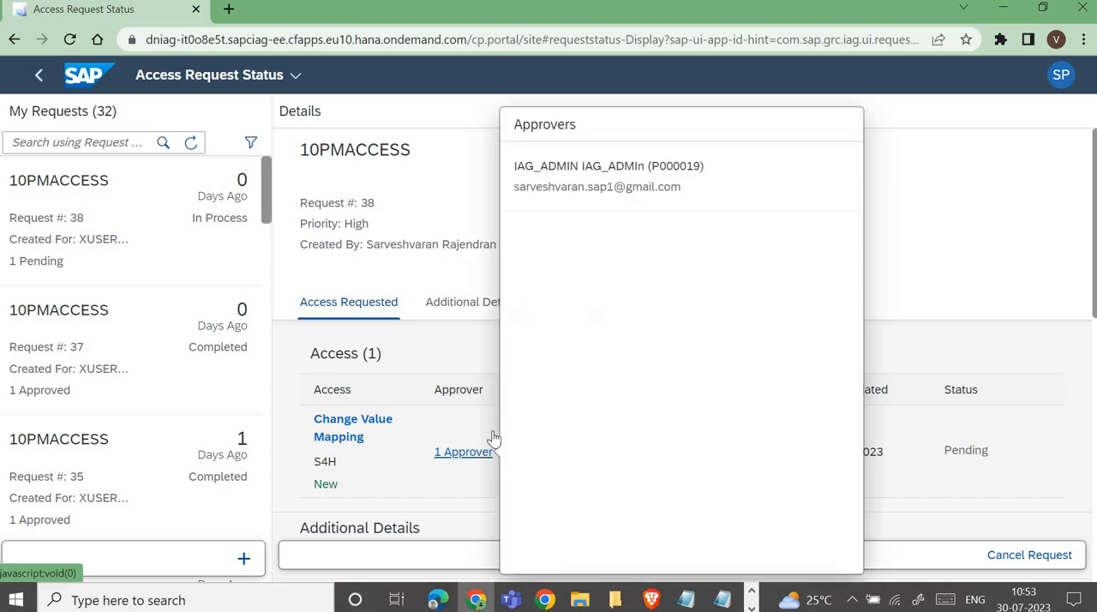
Step: Switch to the Edge session, check that it is signed in as IAG_ADMIN, and open the Access Request Inbox
double_click(572, 166)
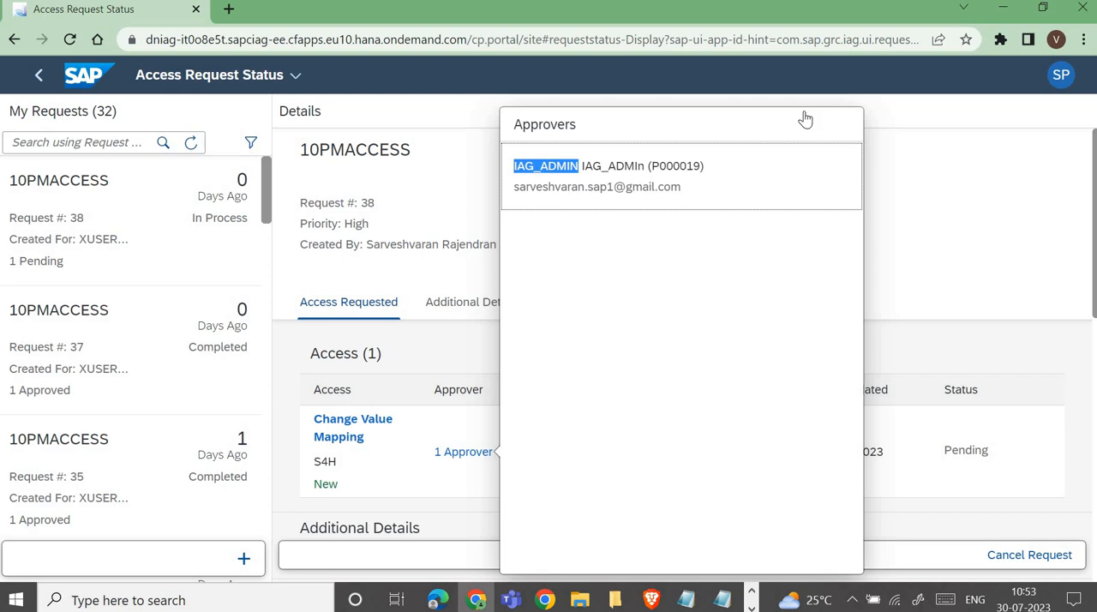
click(1002, 8)
click(1014, 76)
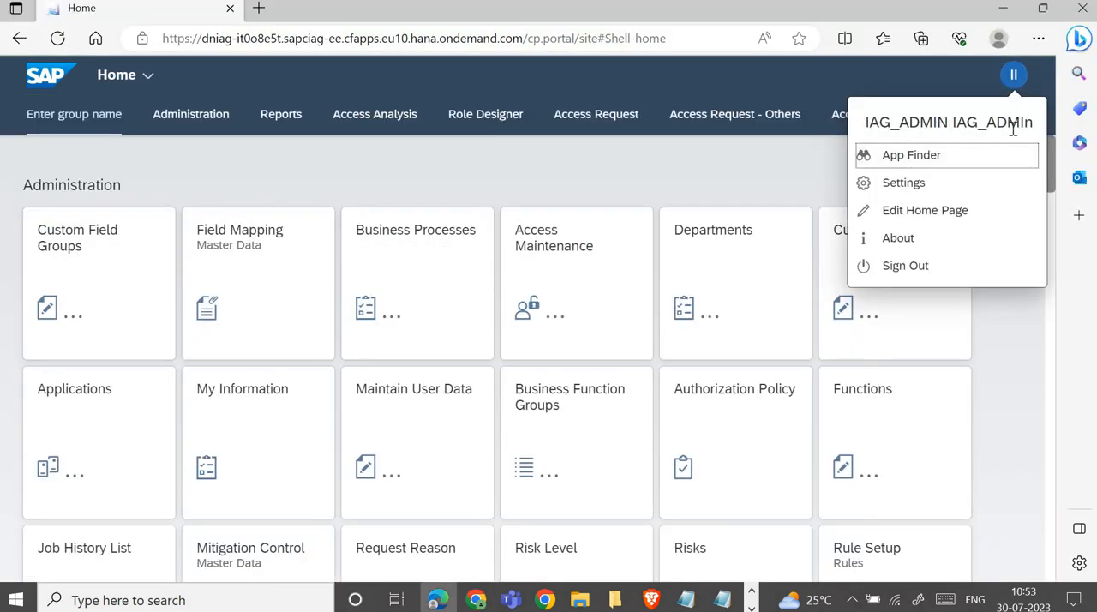
click(572, 161)
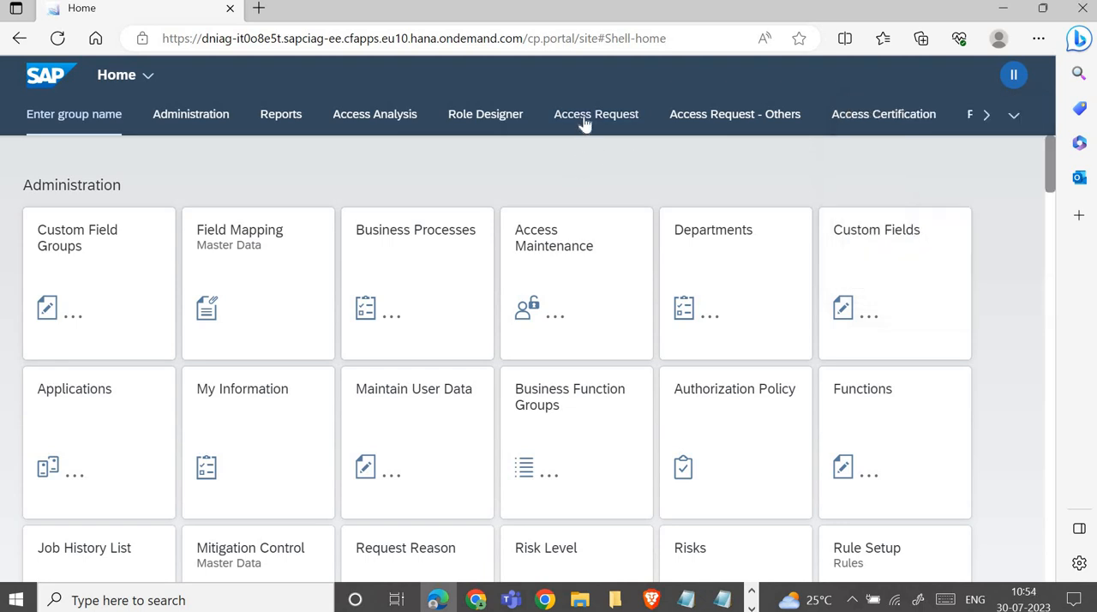
click(583, 124)
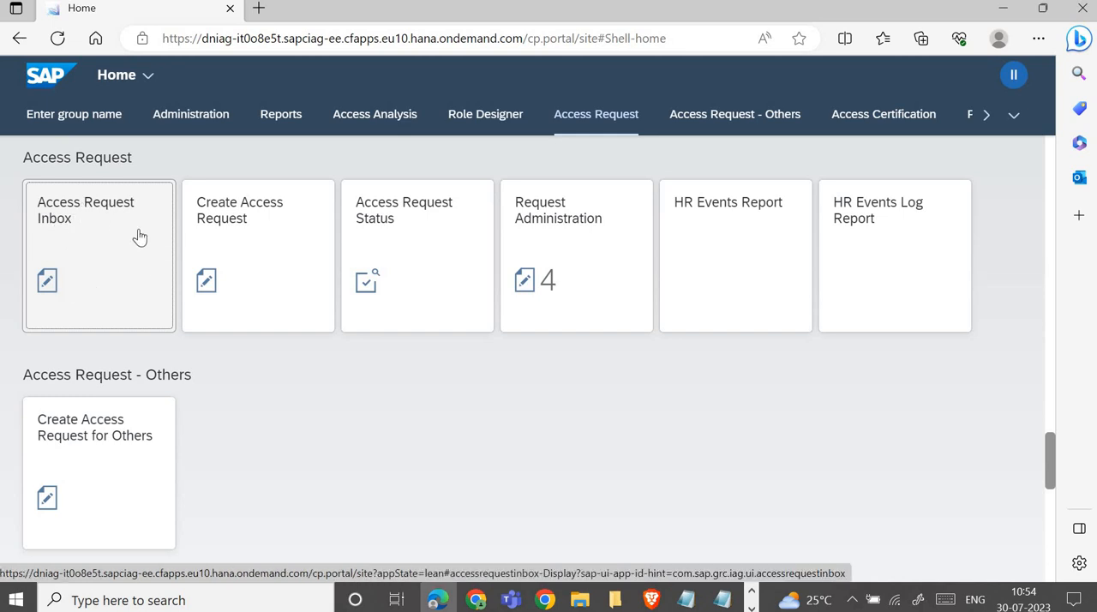
click(90, 247)
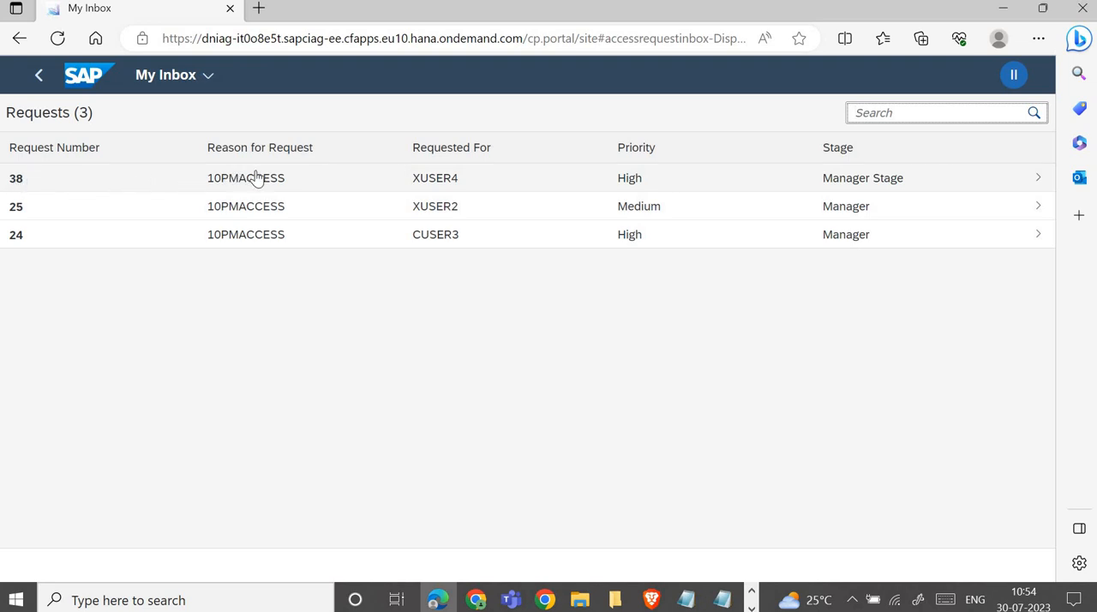
Step: Approve and submit the Change Value Mapping access in XUSER4's 10PMACCESS request at both the manager and role owner stages
click(883, 182)
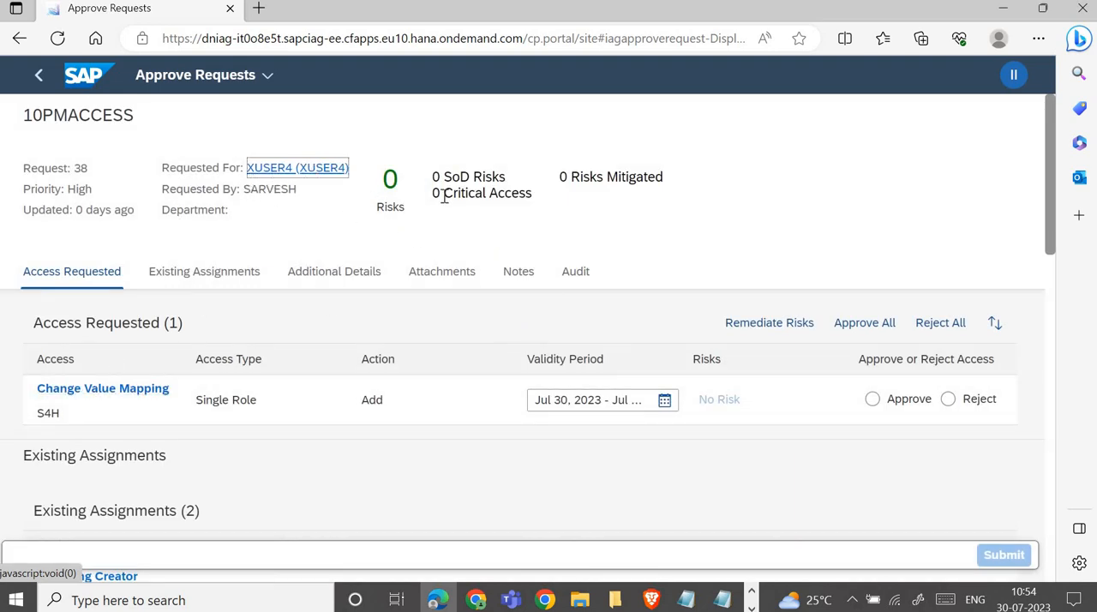
drag(383, 178, 399, 180)
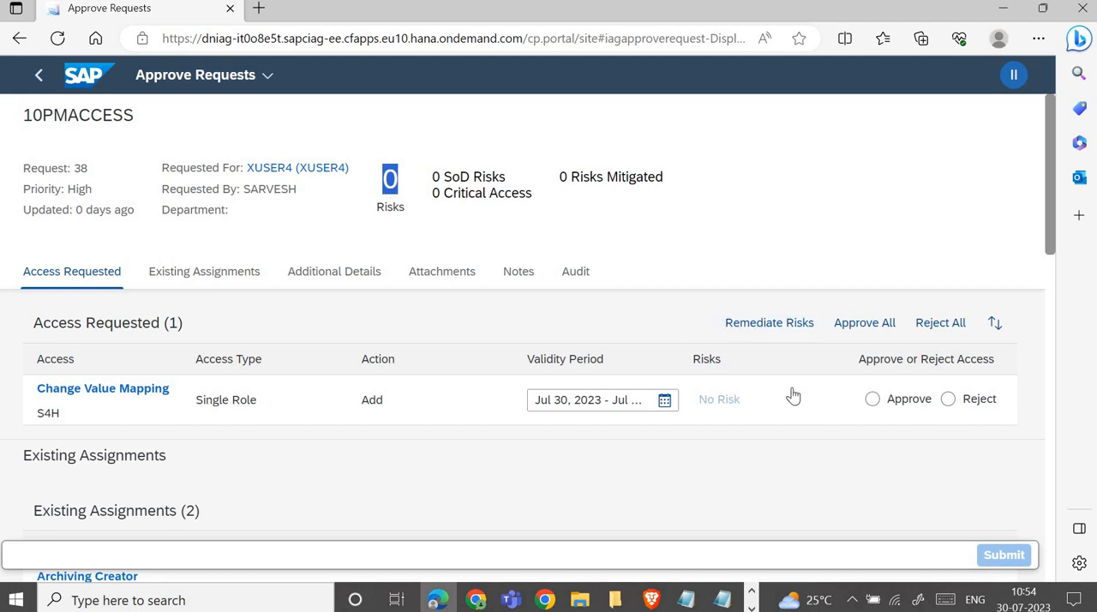
click(873, 403)
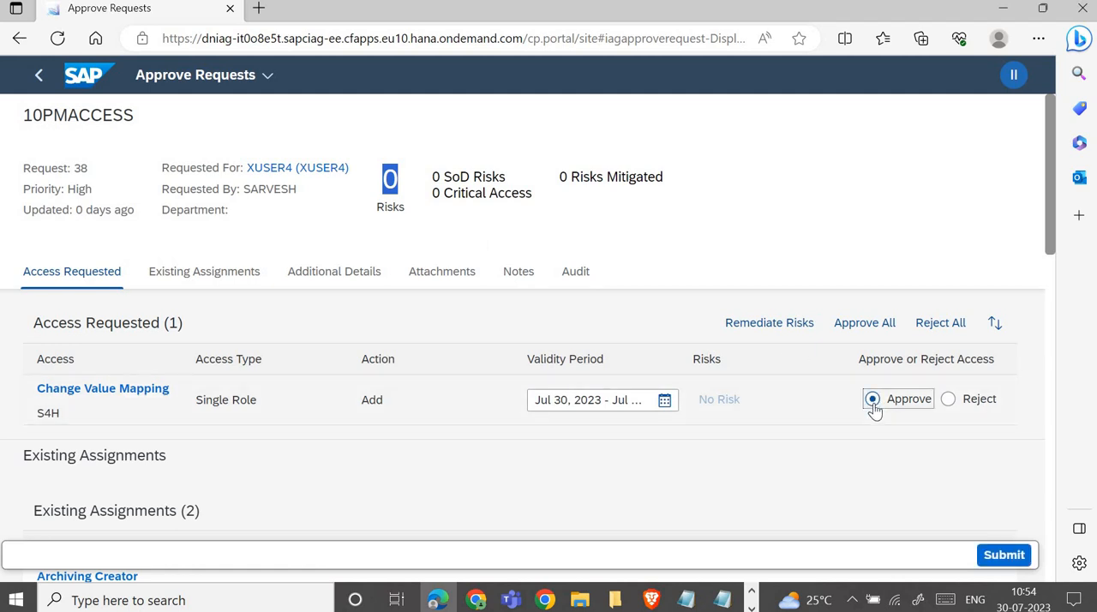
click(1004, 555)
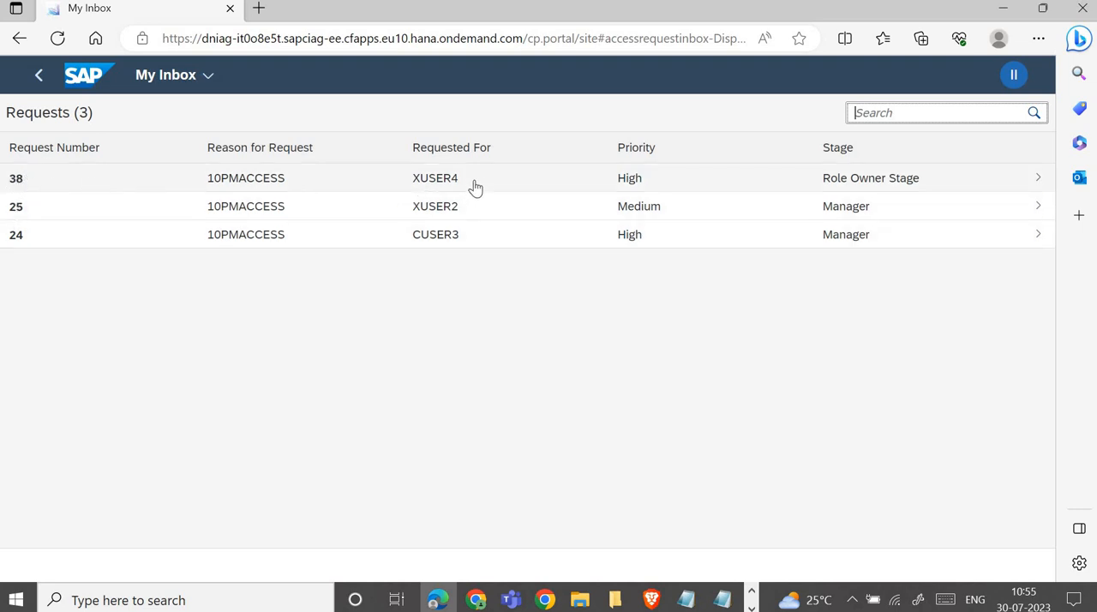
click(924, 185)
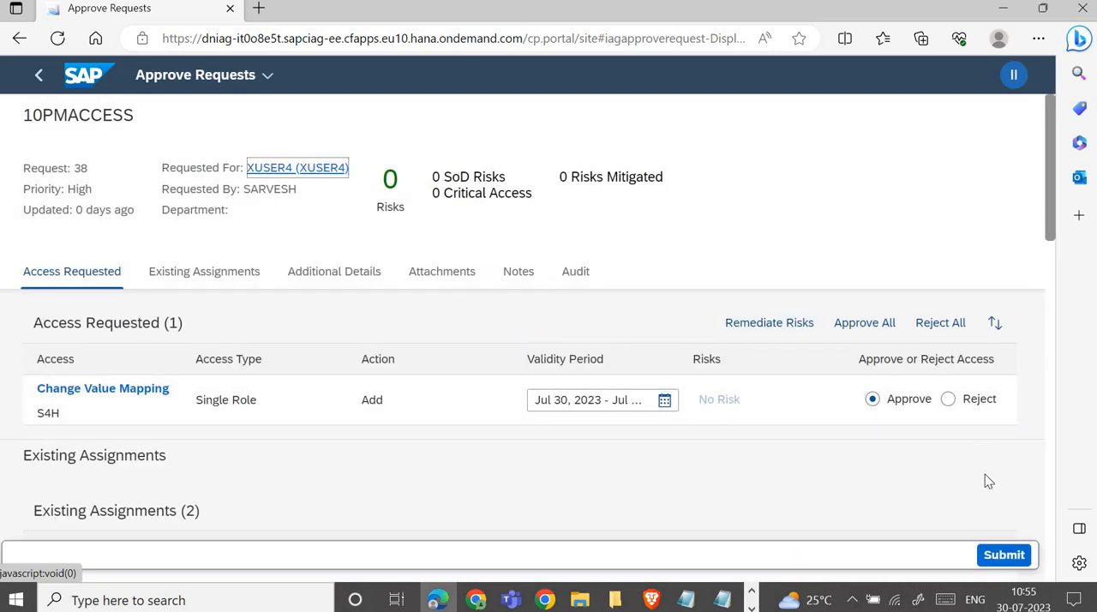
click(999, 556)
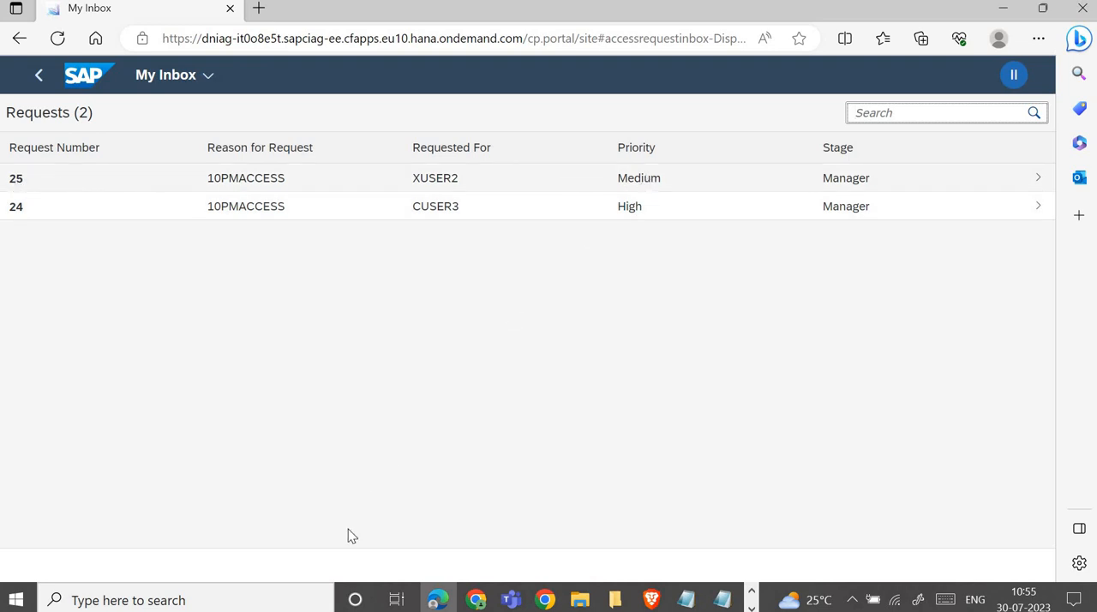
Step: Switch back to Chrome and reload Access Request Status to check the stage and status of XUSER4's request
click(477, 603)
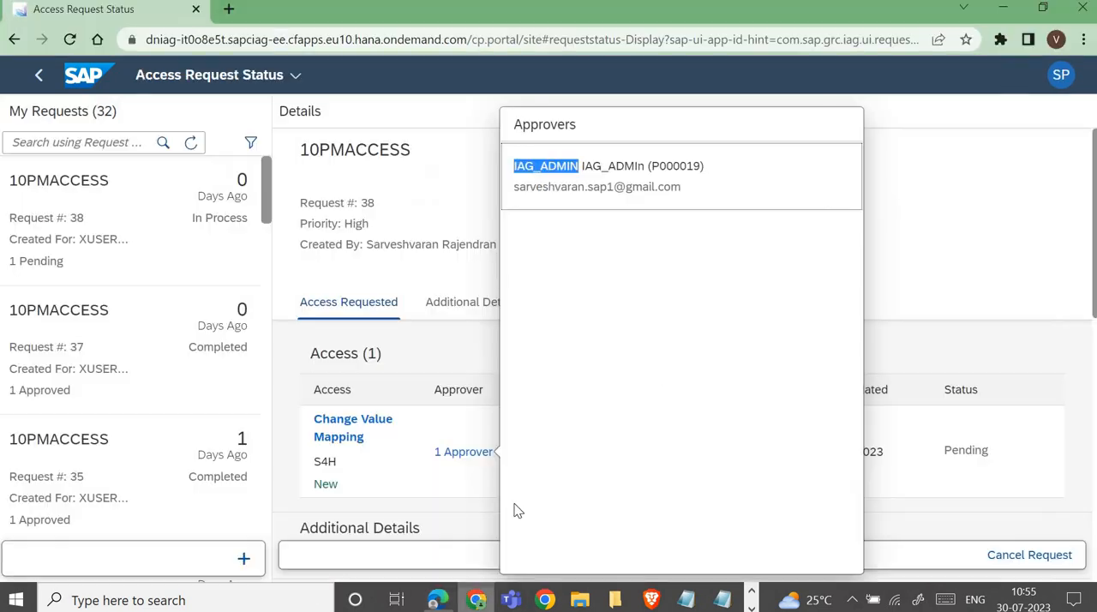
click(482, 203)
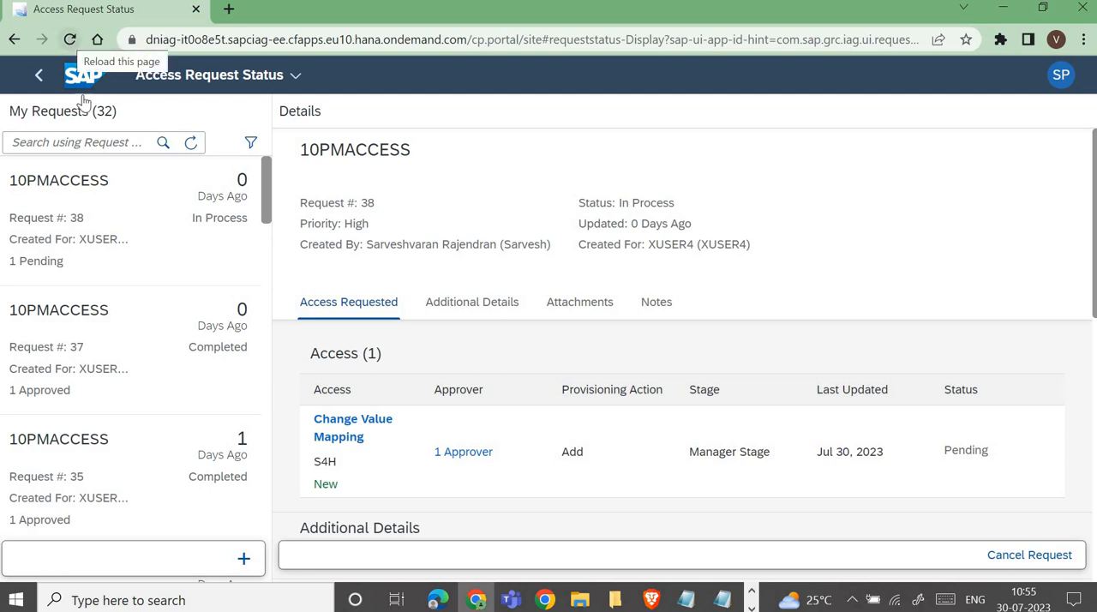
click(70, 39)
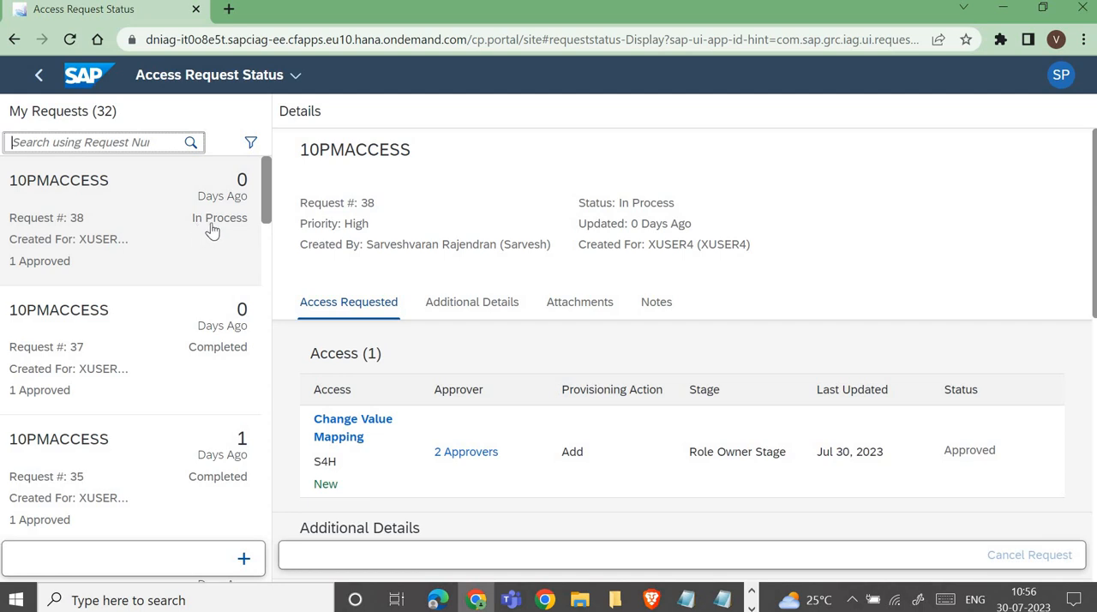
Step: Schedule a non-recurring job named PROV_009 in the Provisioning category, set to start immediately, in the Job Scheduler
click(86, 77)
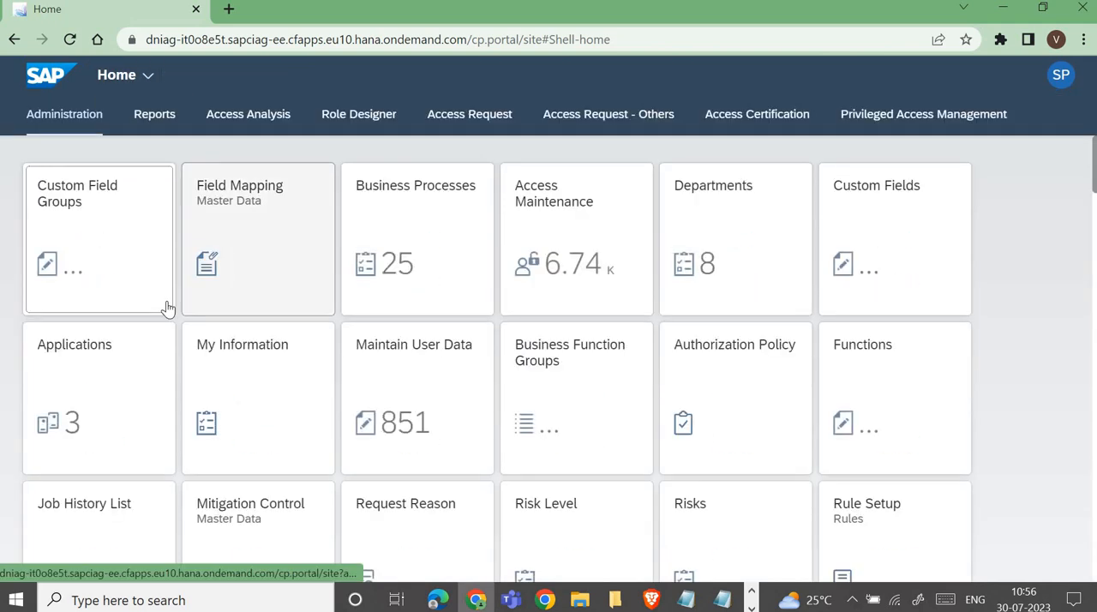
scroll(165, 319, down, 4)
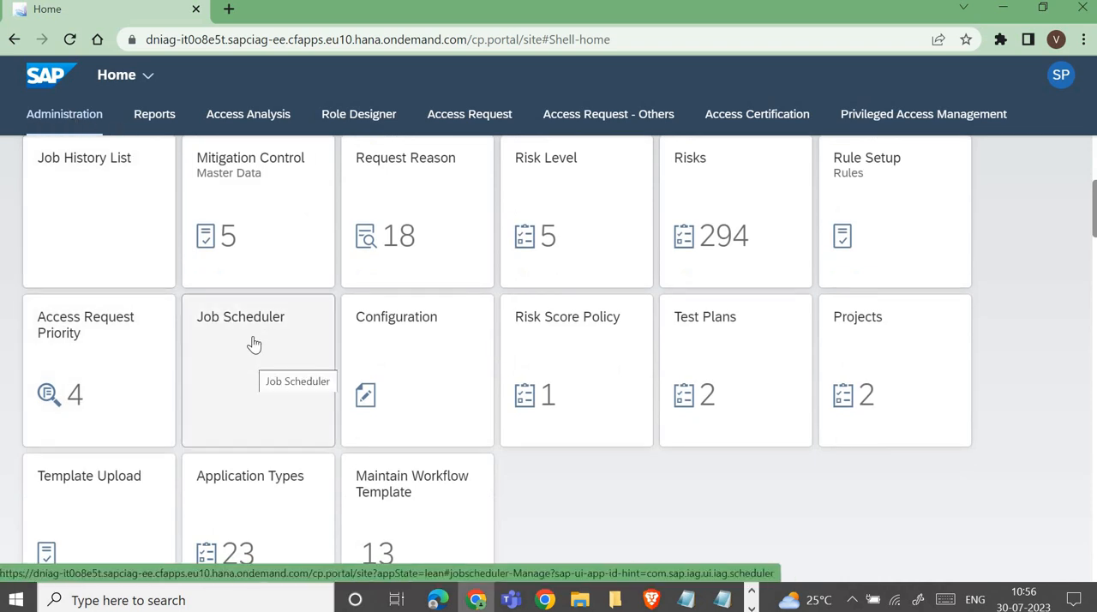
click(254, 344)
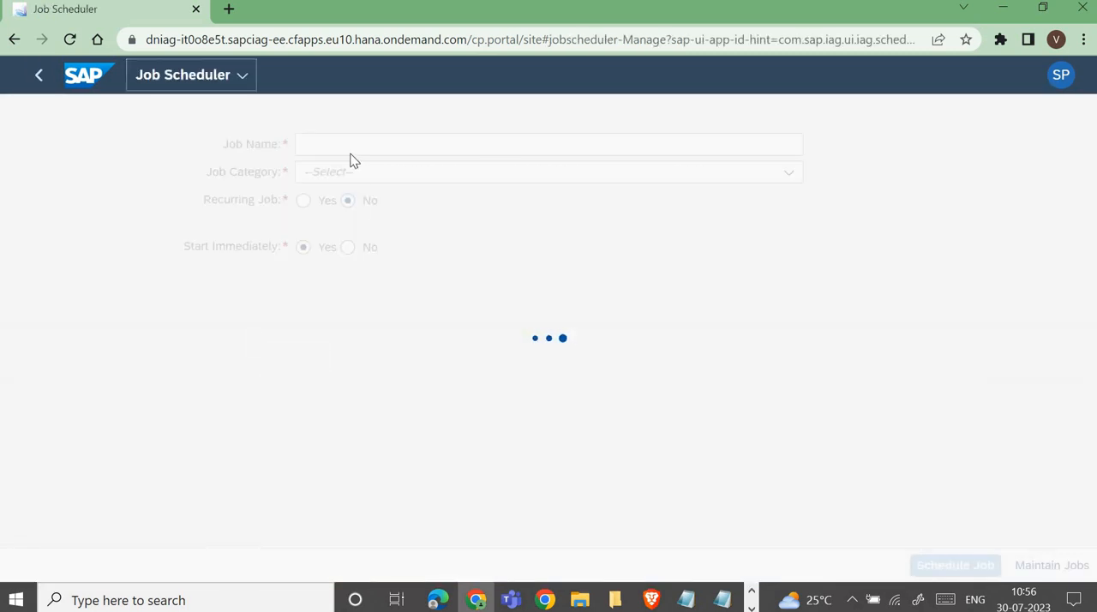
click(351, 150)
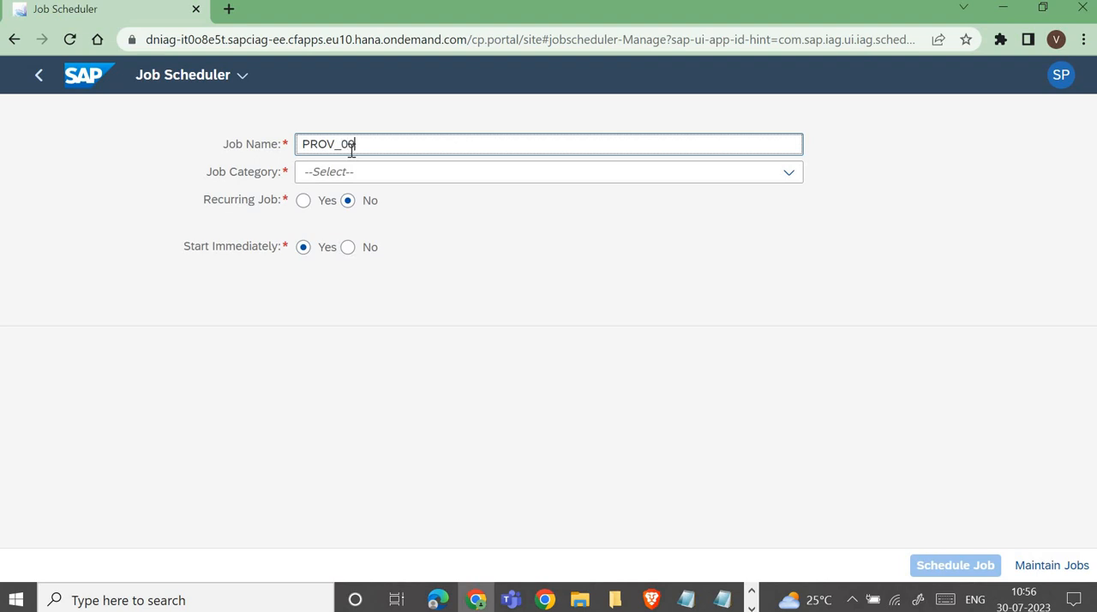
click(358, 172)
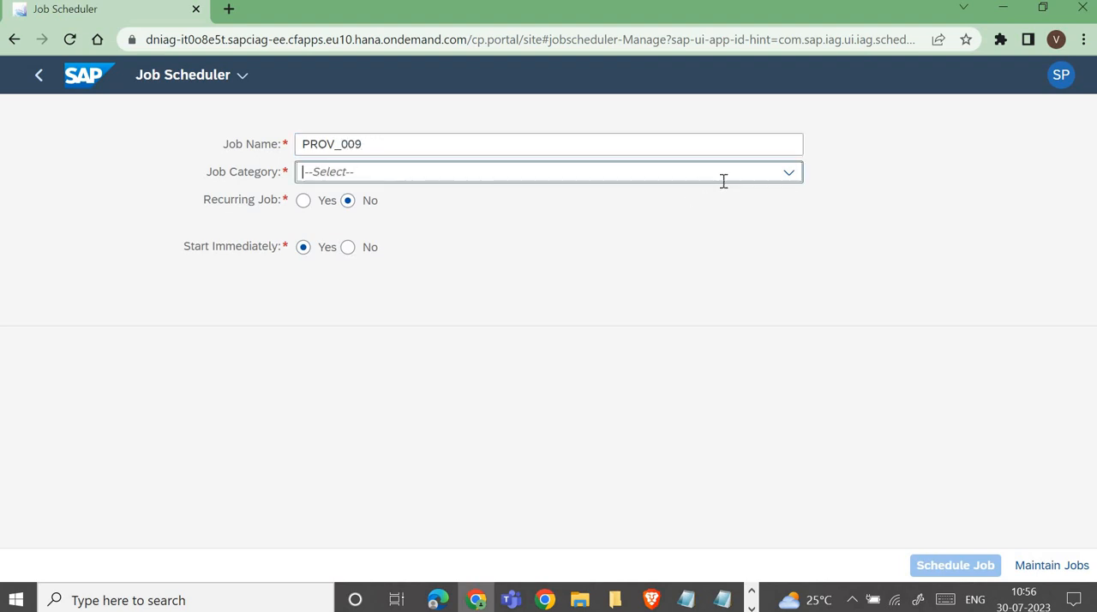
click(657, 188)
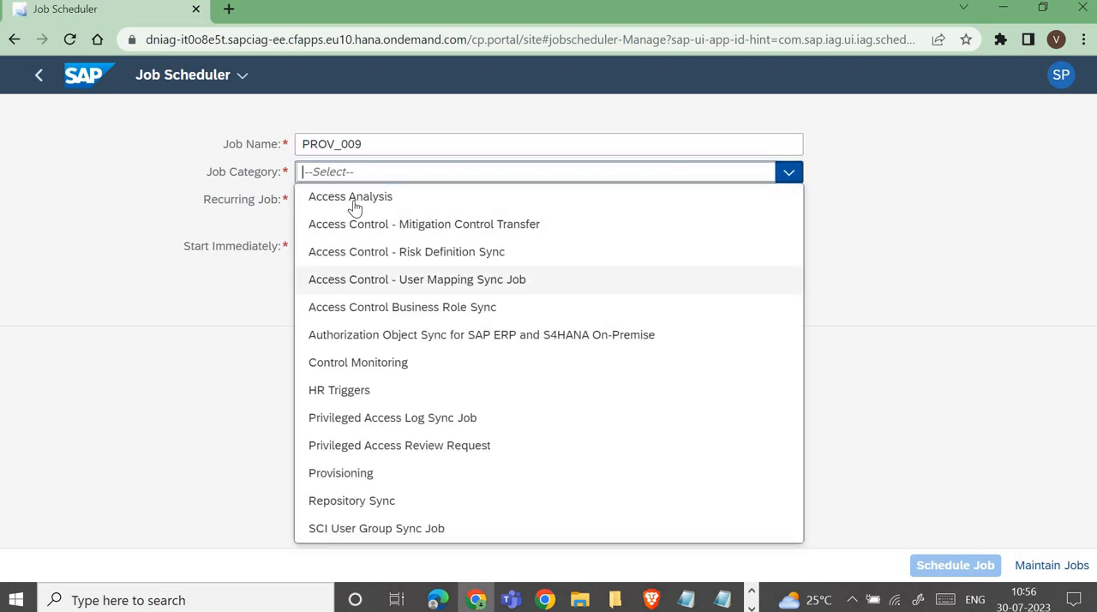
click(345, 474)
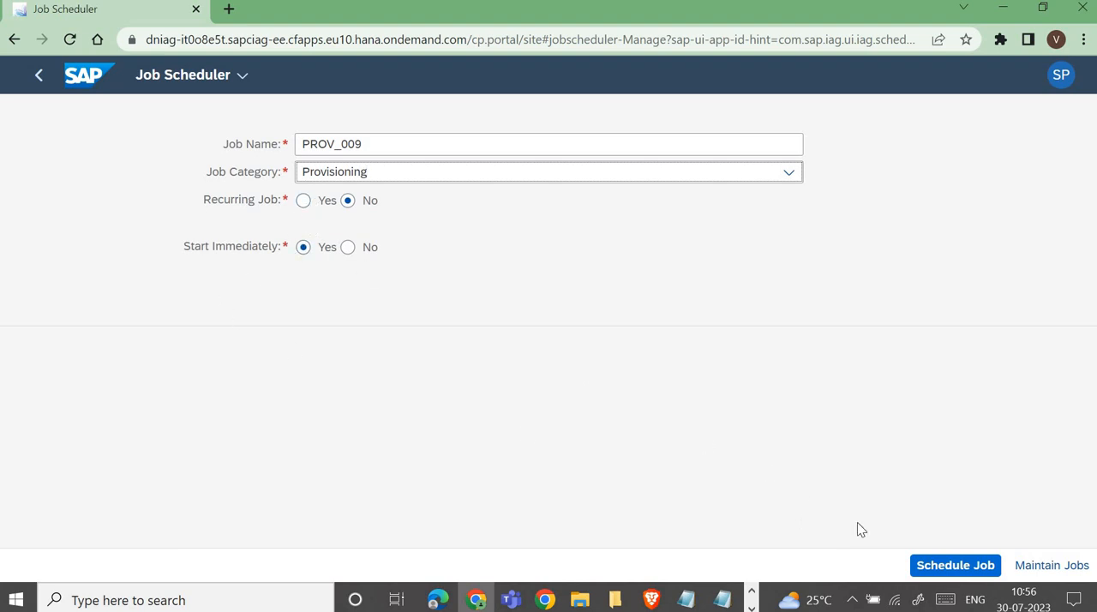
click(943, 565)
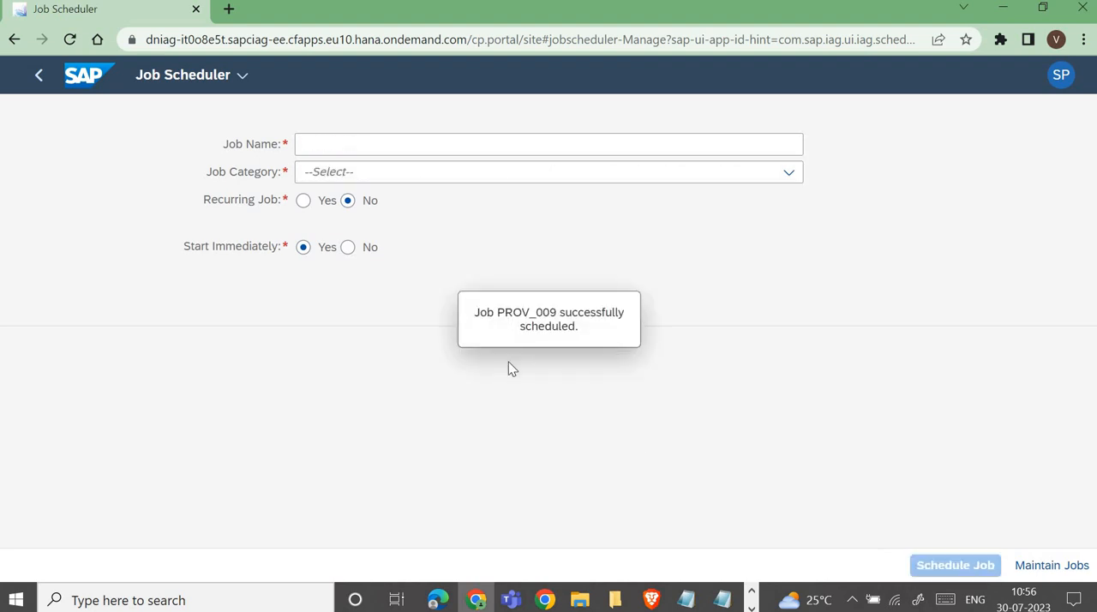
Step: Go to the Job History List and open the details of PROV_009 in the Provisioning category
click(82, 79)
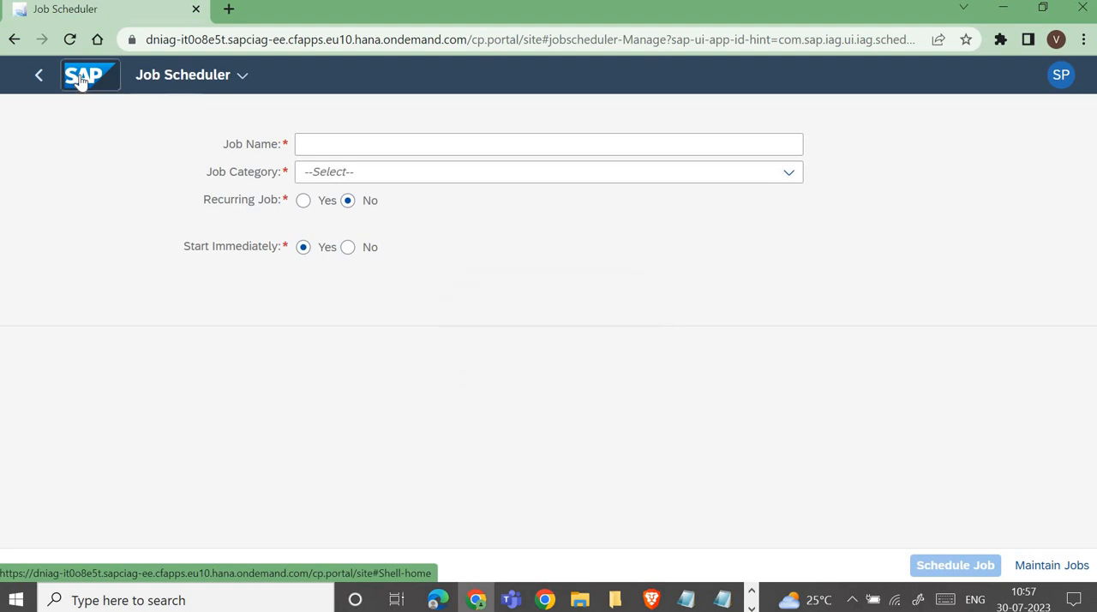
scroll(103, 362, down, 2)
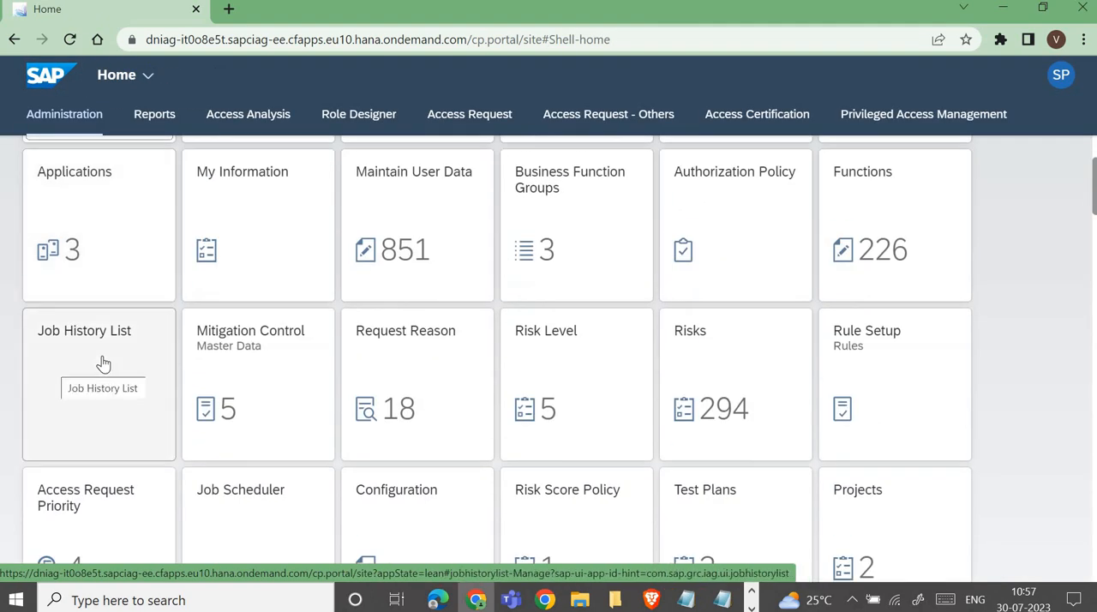
click(102, 363)
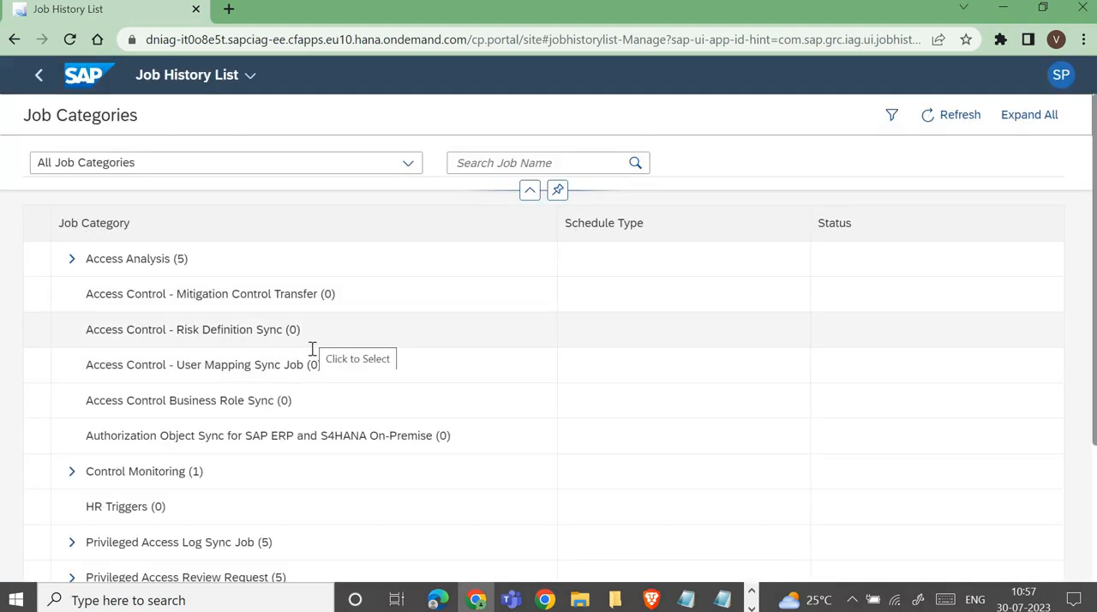
scroll(304, 368, down, 3)
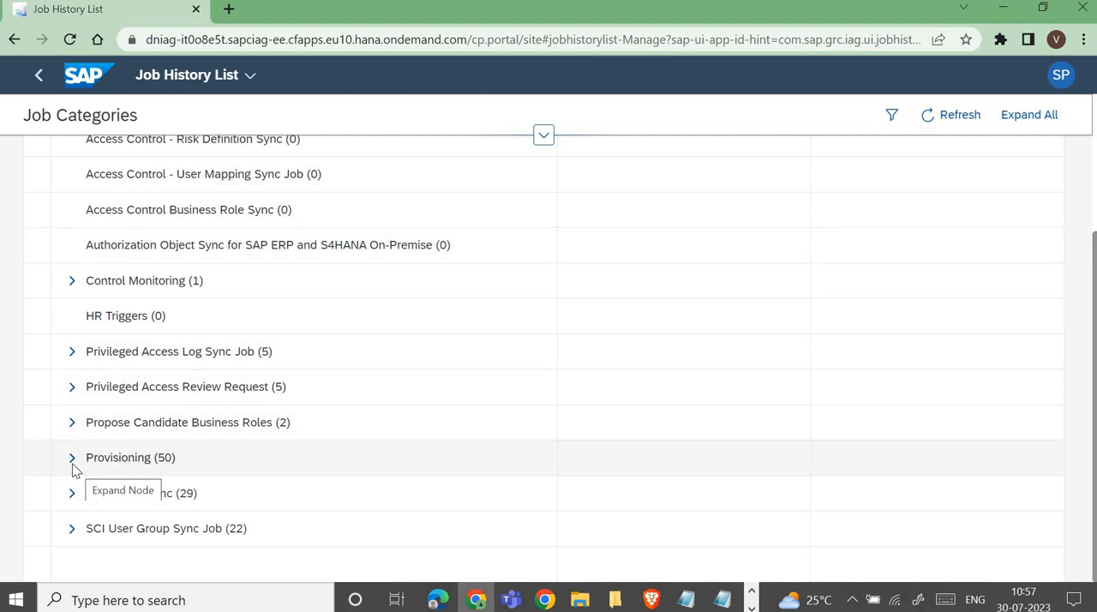
click(72, 459)
scroll(259, 460, down, 3)
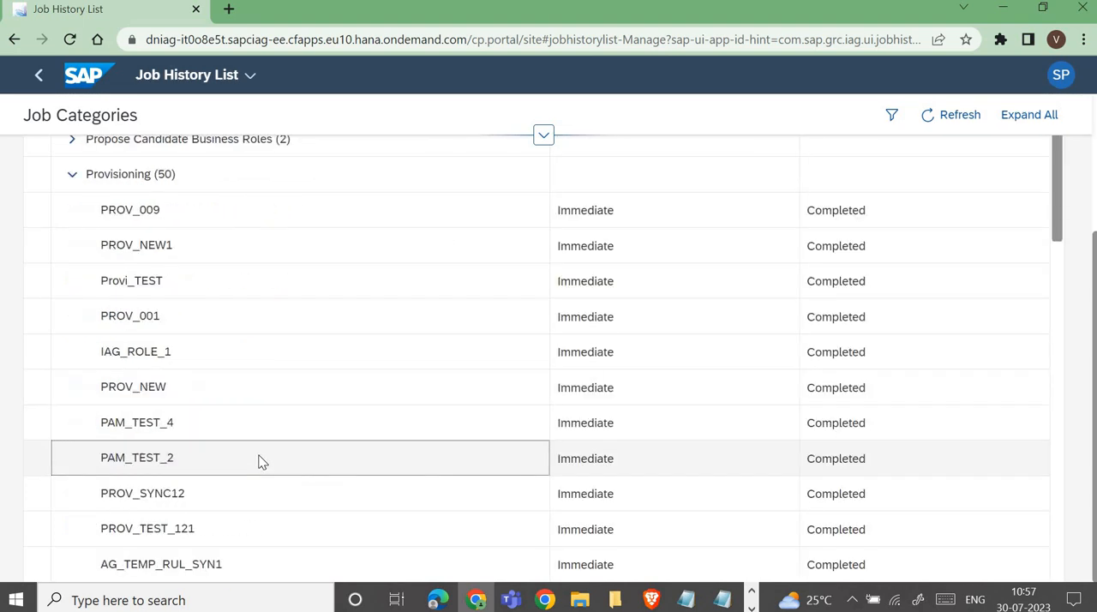
scroll(259, 460, down, 2)
scroll(208, 399, up, 4)
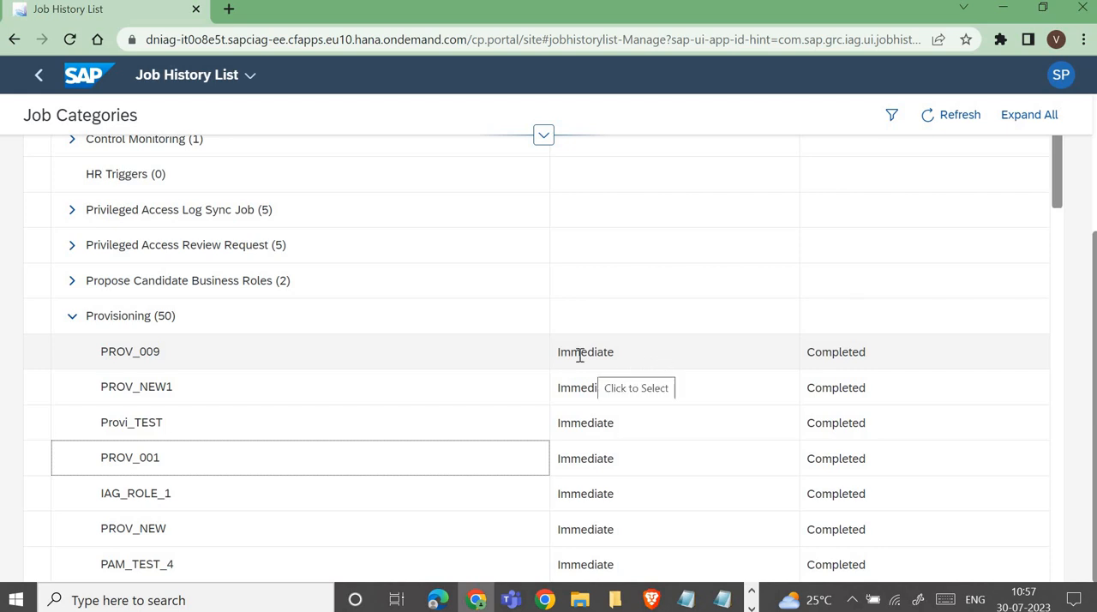
click(239, 357)
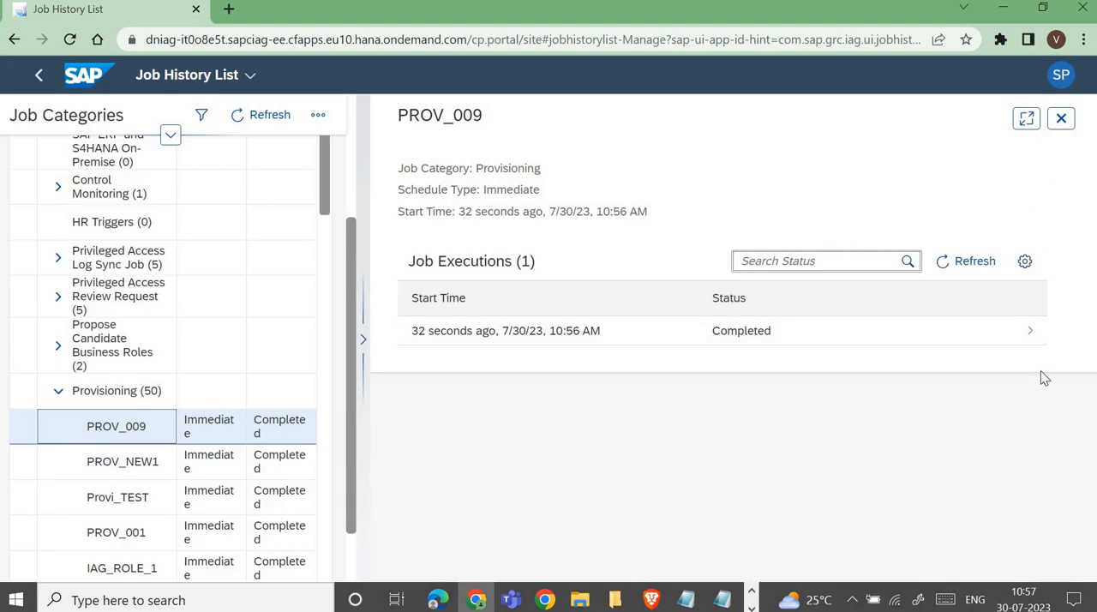
Step: Open the PROV_009 execution in full screen and examine its job logs for the provisioning items, application and role assignment to XUSER4
click(1029, 345)
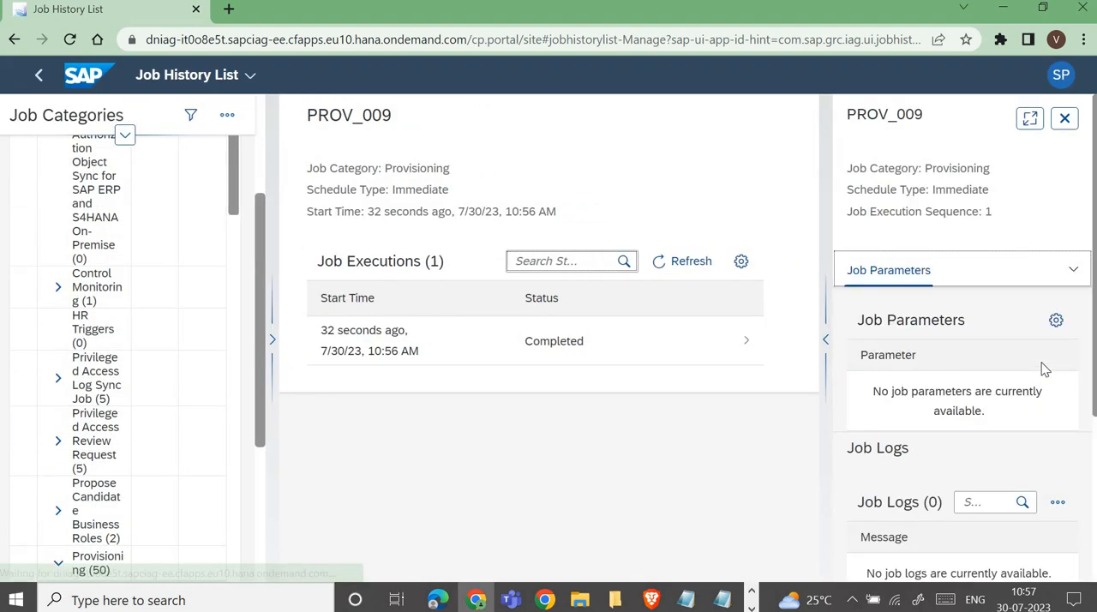
click(1030, 118)
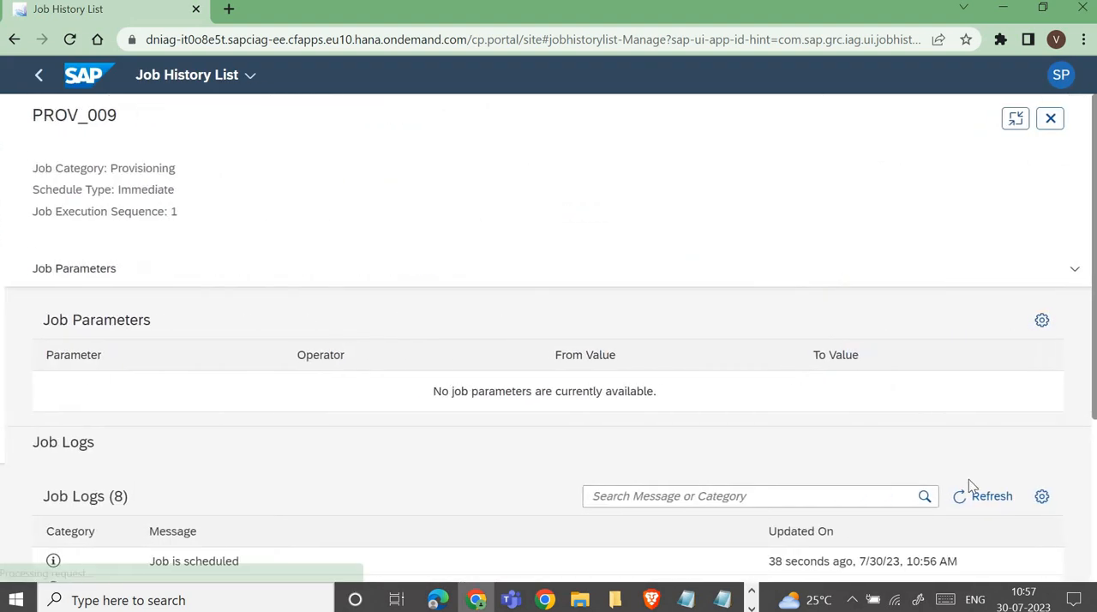
scroll(514, 377, down, 5)
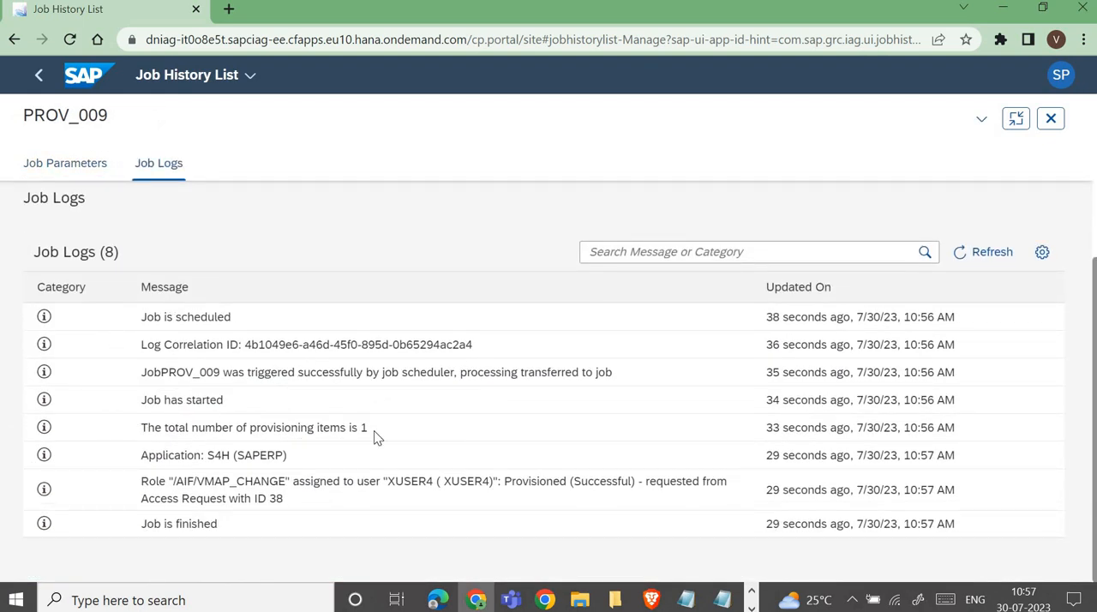
drag(249, 428, 367, 429)
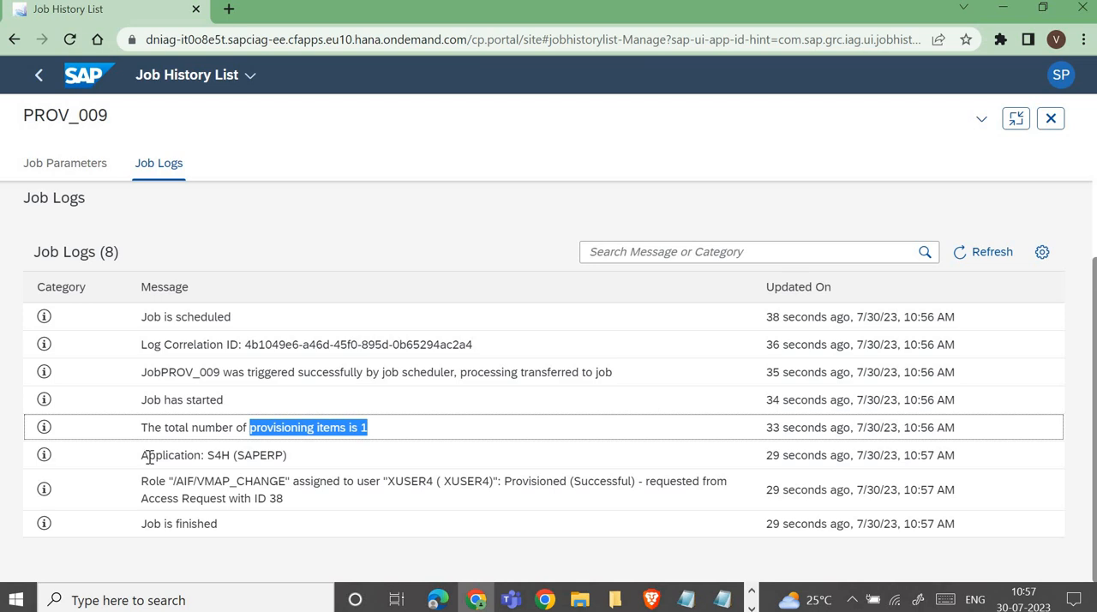
drag(143, 455, 313, 460)
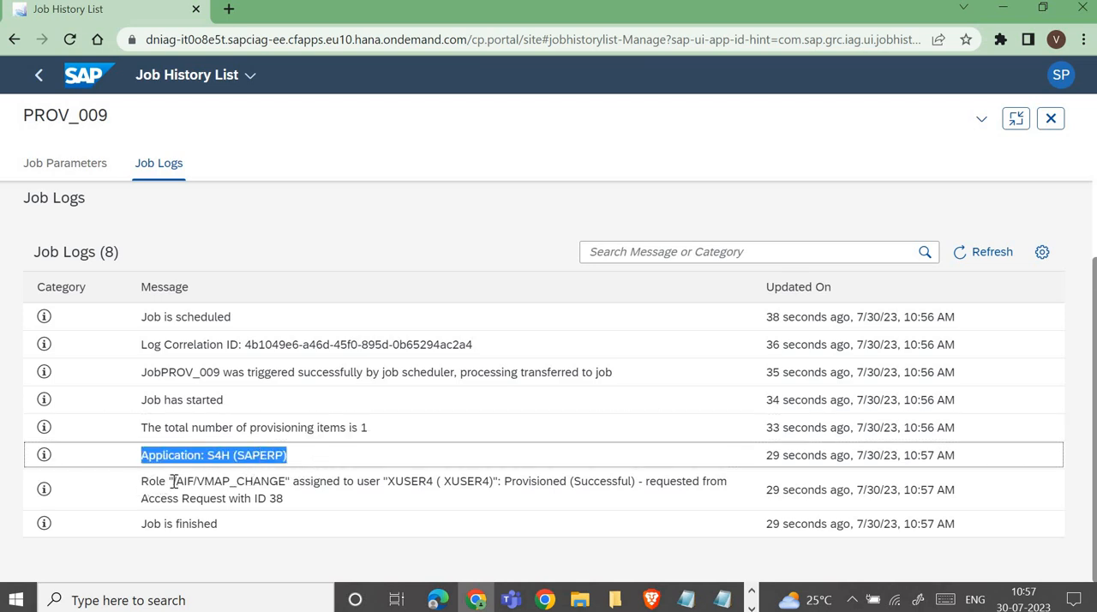
drag(172, 482, 734, 486)
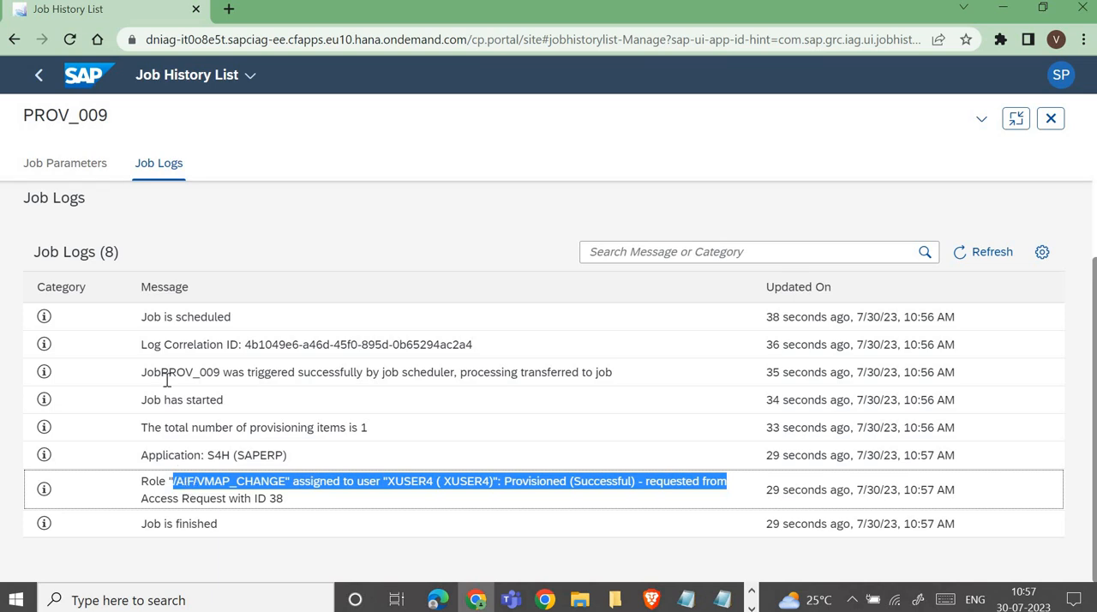
Step: Return to the home page, launch Business Rule from Configuration and open the IAGWorkflowBusinessRule project
click(89, 88)
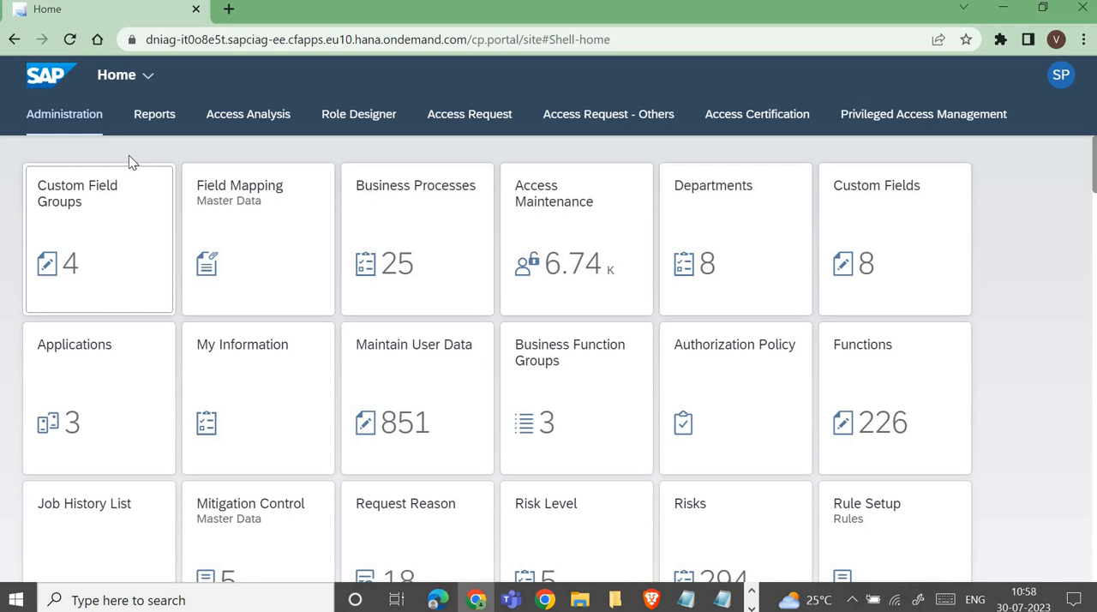
scroll(130, 177, down, 4)
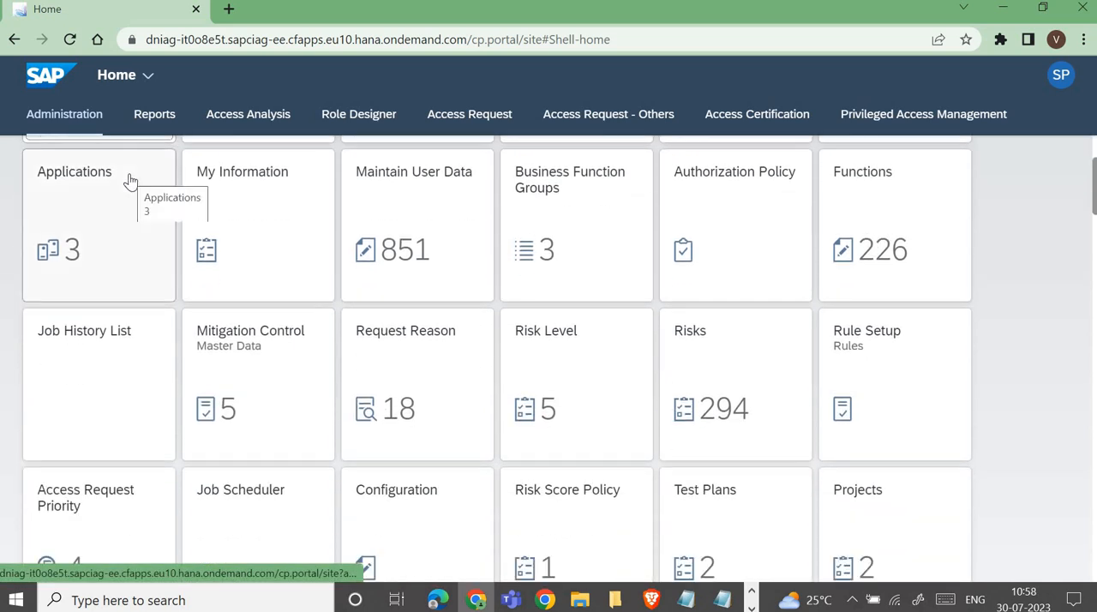
click(420, 367)
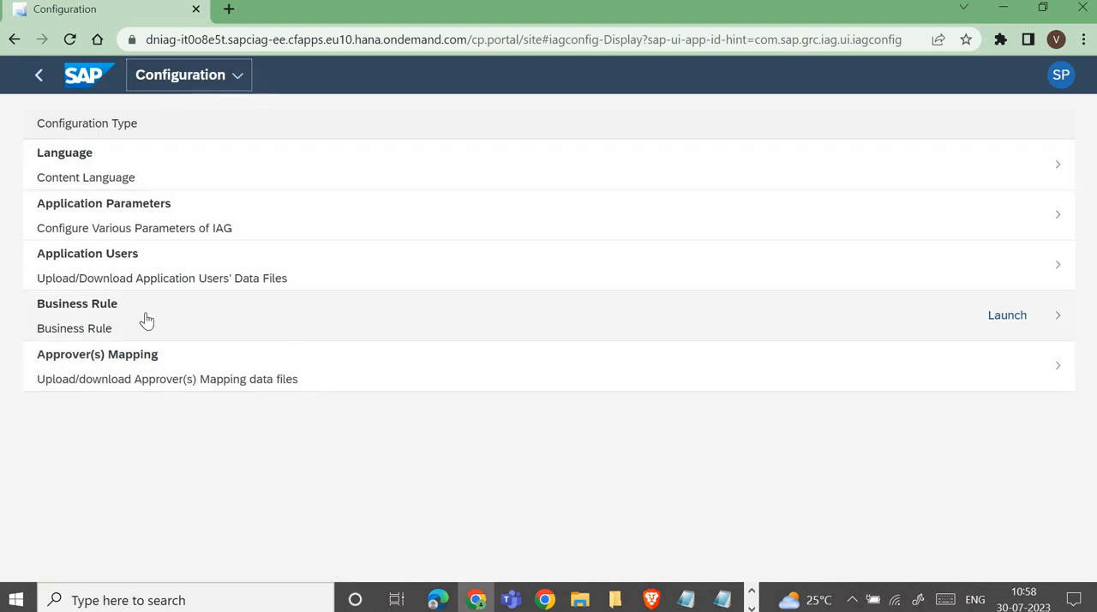
click(1007, 321)
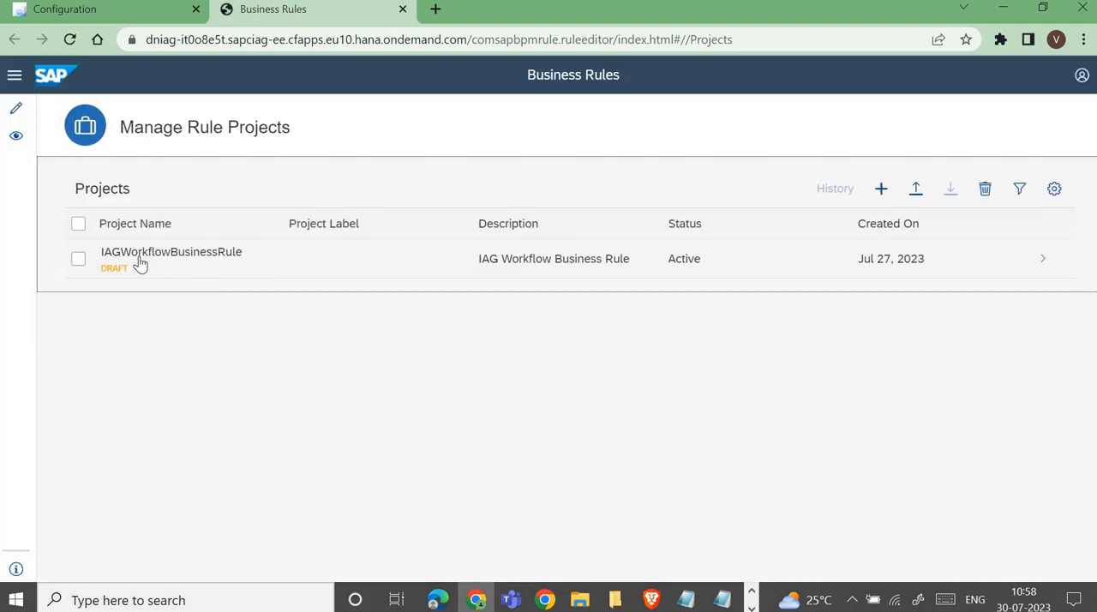
click(978, 269)
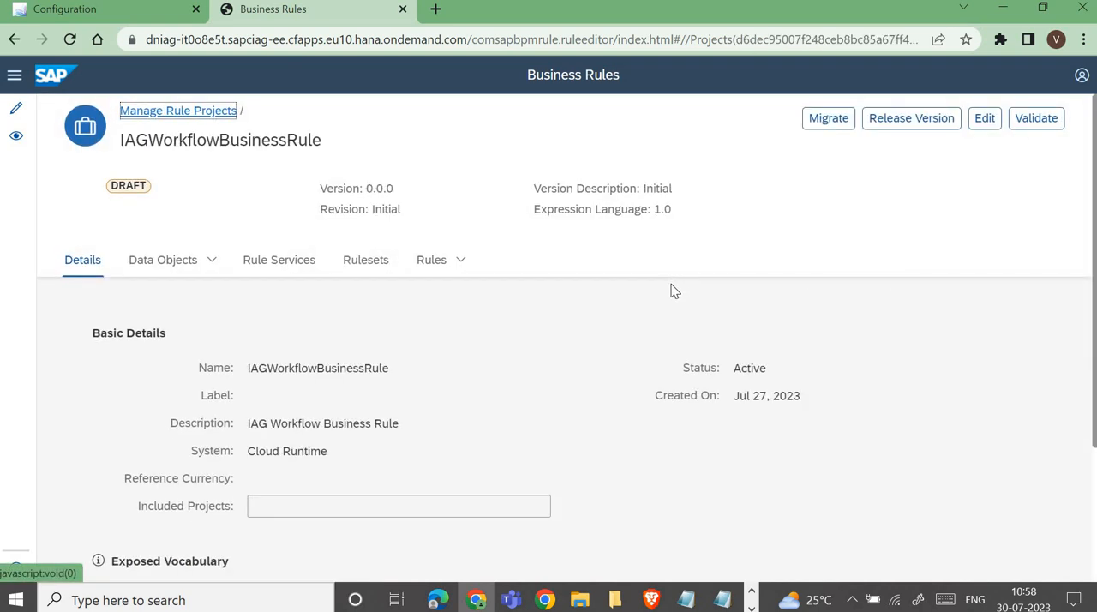
Step: Open the decision table of RequestTypeRule from the project's local rules
click(433, 261)
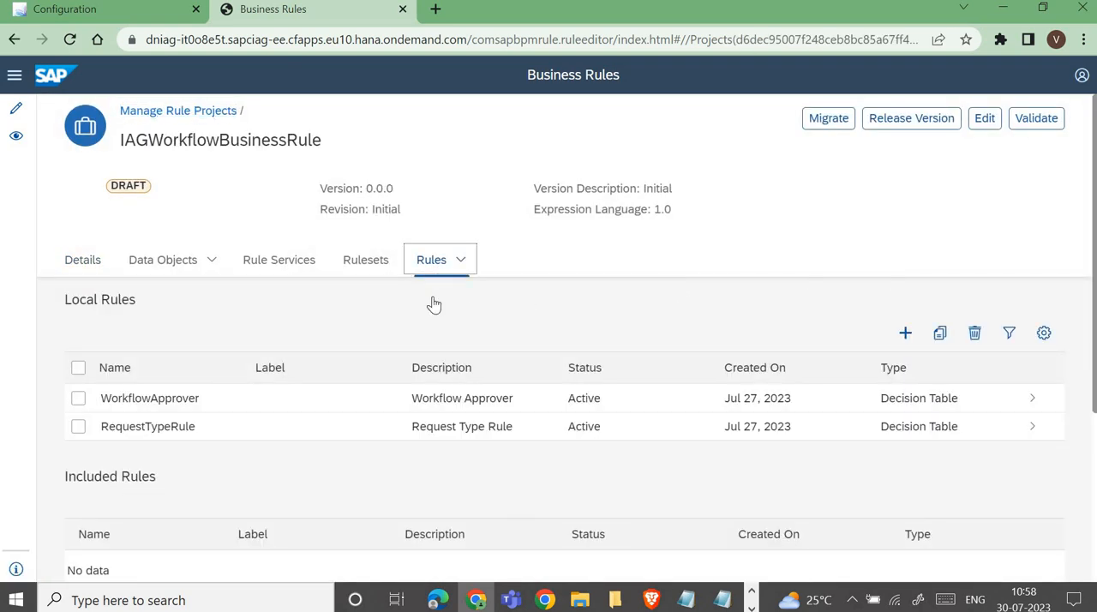
scroll(154, 271, down, 3)
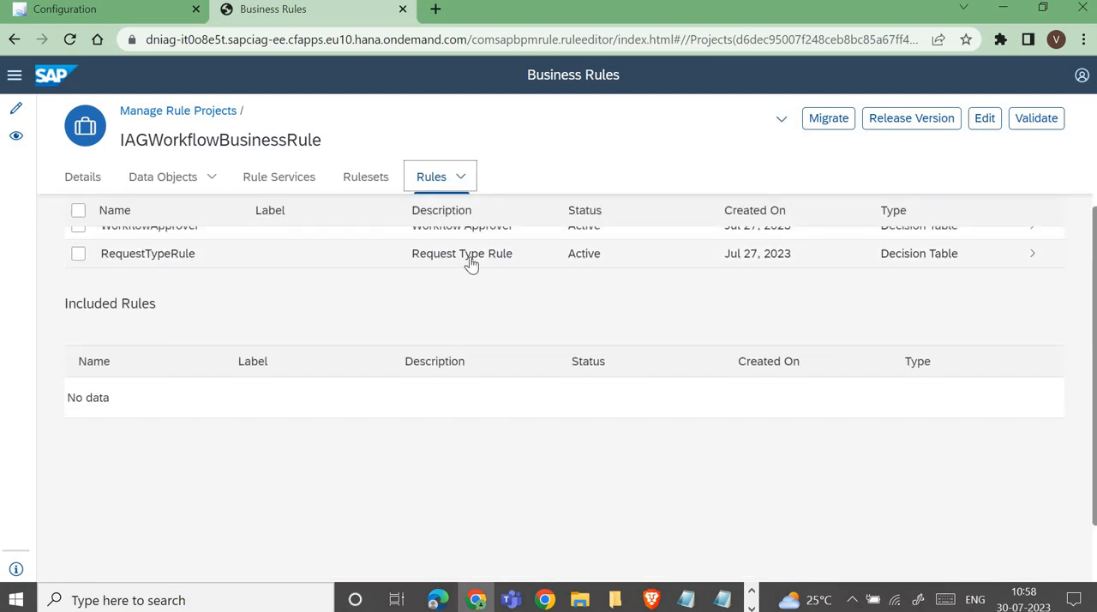
scroll(759, 345, up, 2)
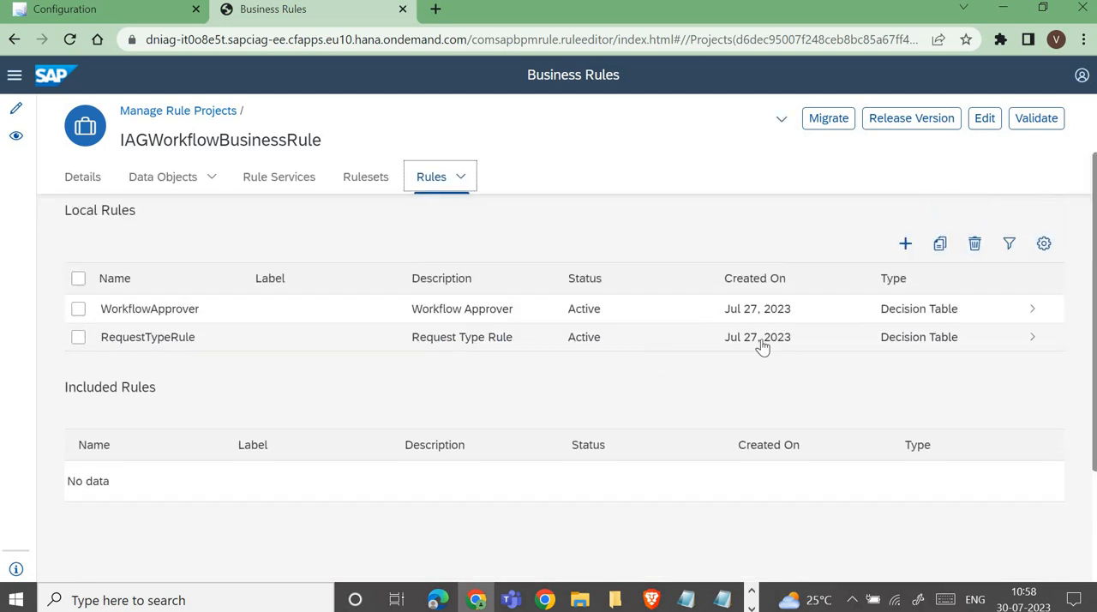
click(913, 350)
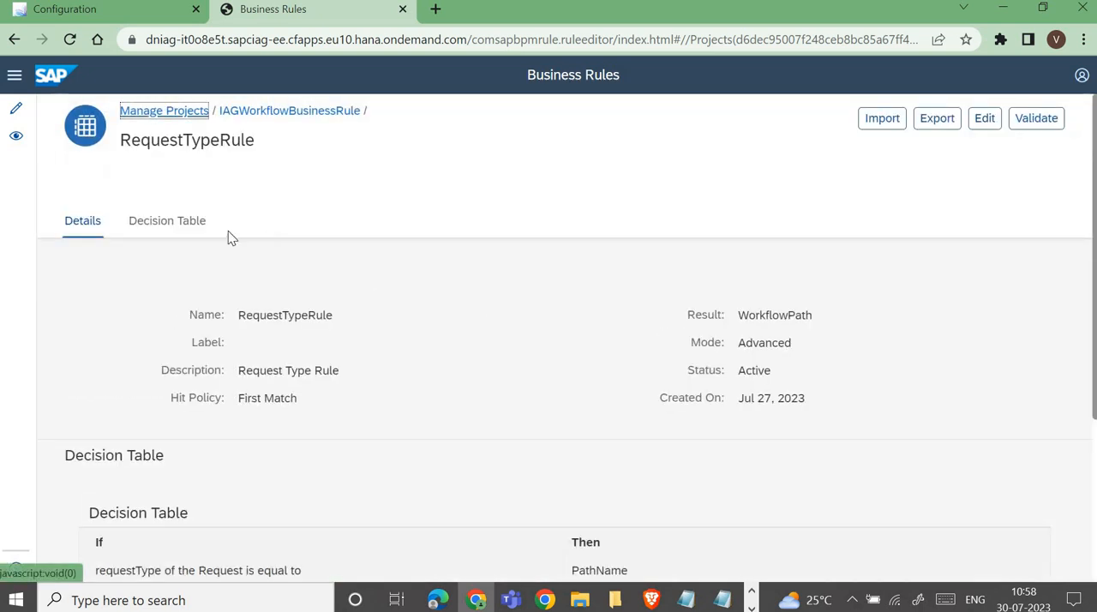
click(156, 223)
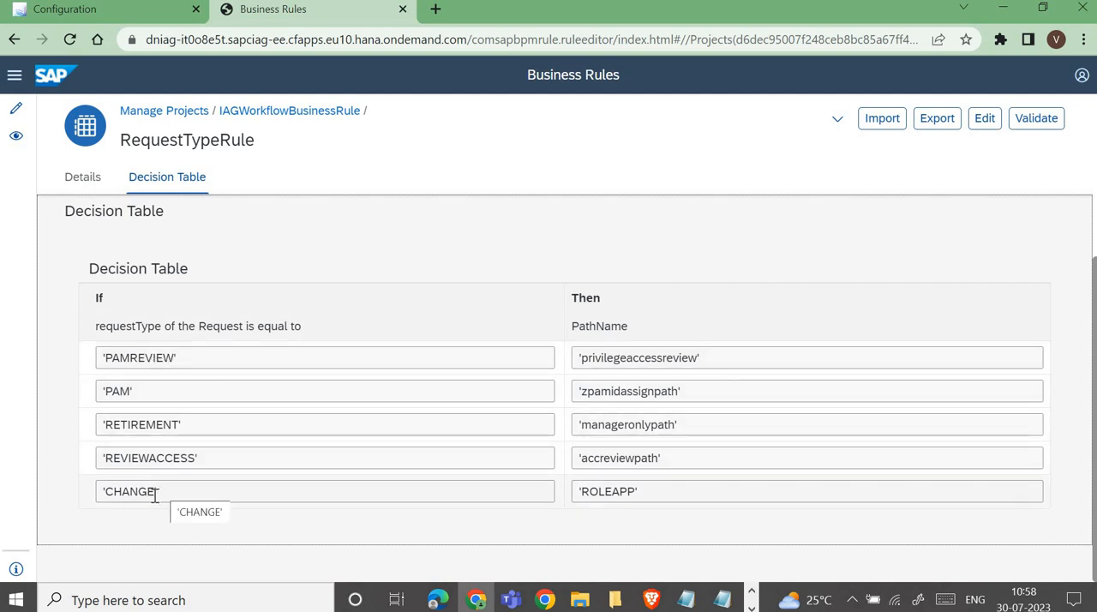
Step: Check which workflow path name the decision table assigns to the CHANGE request type
click(181, 492)
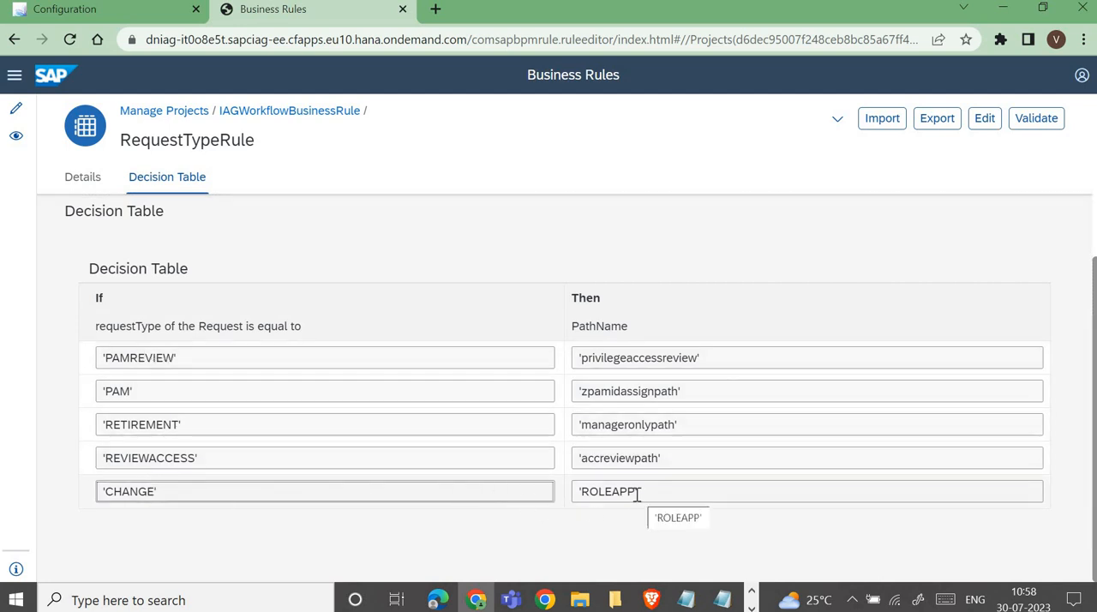
drag(634, 492, 580, 491)
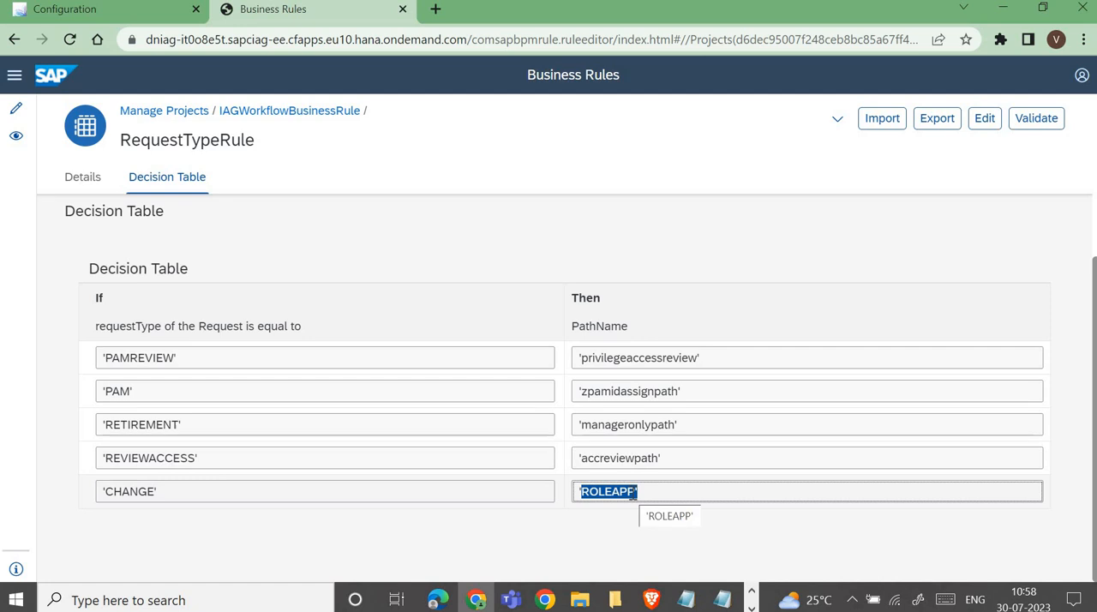
click(636, 492)
drag(636, 492, 567, 494)
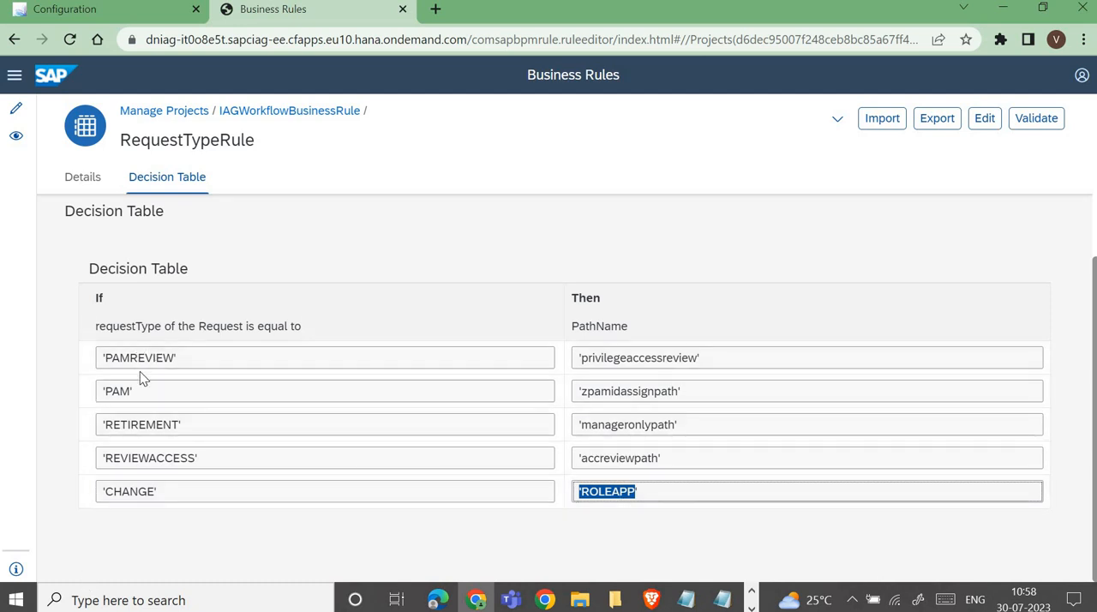
Step: Review the path names mapped to the PAMREVIEW, PAM, RETIREMENT, REVIEWACCESS and CHANGE request types, row by row
drag(99, 357, 250, 387)
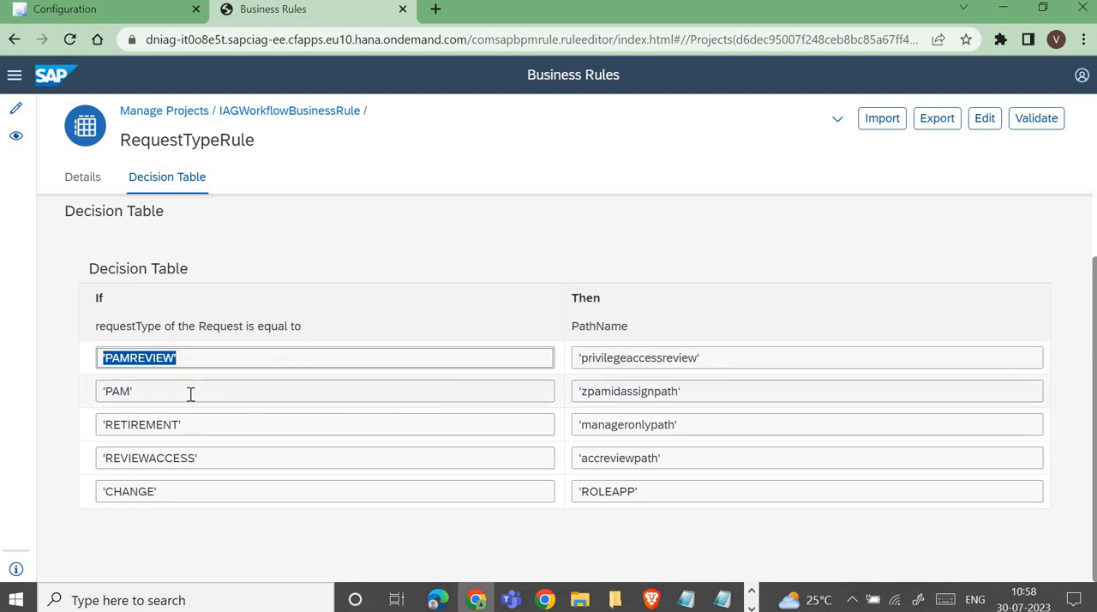
click(101, 393)
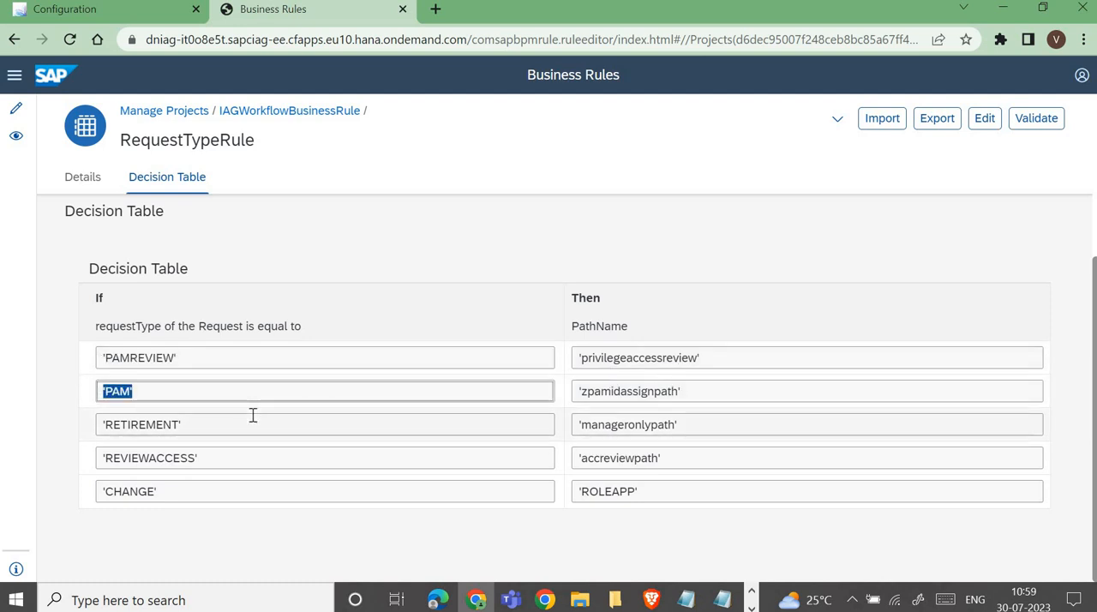
click(719, 392)
click(100, 424)
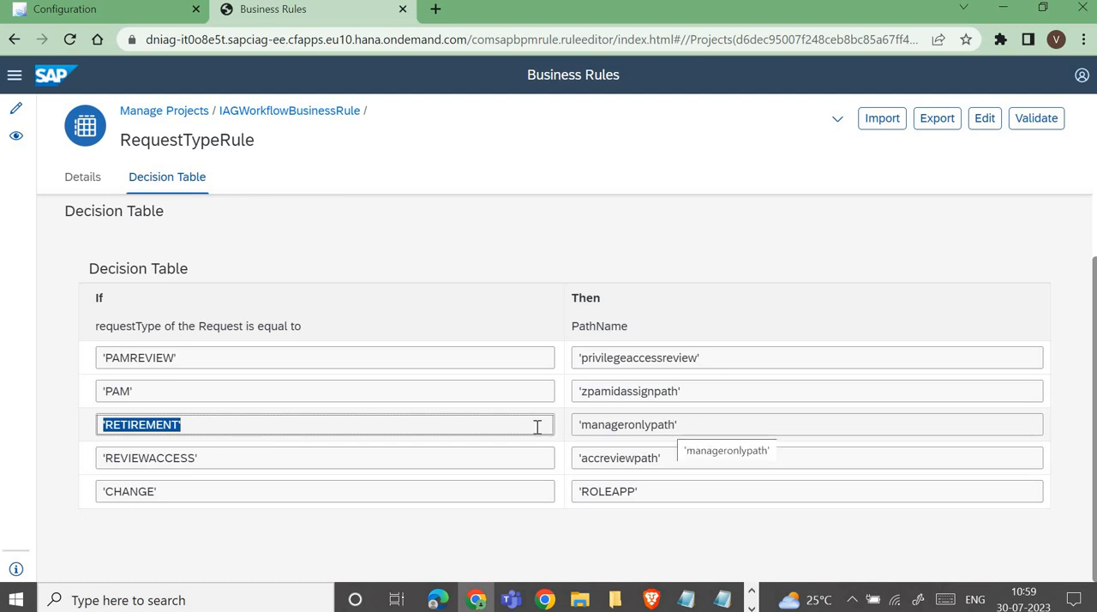
key(Tab)
key(Tab)
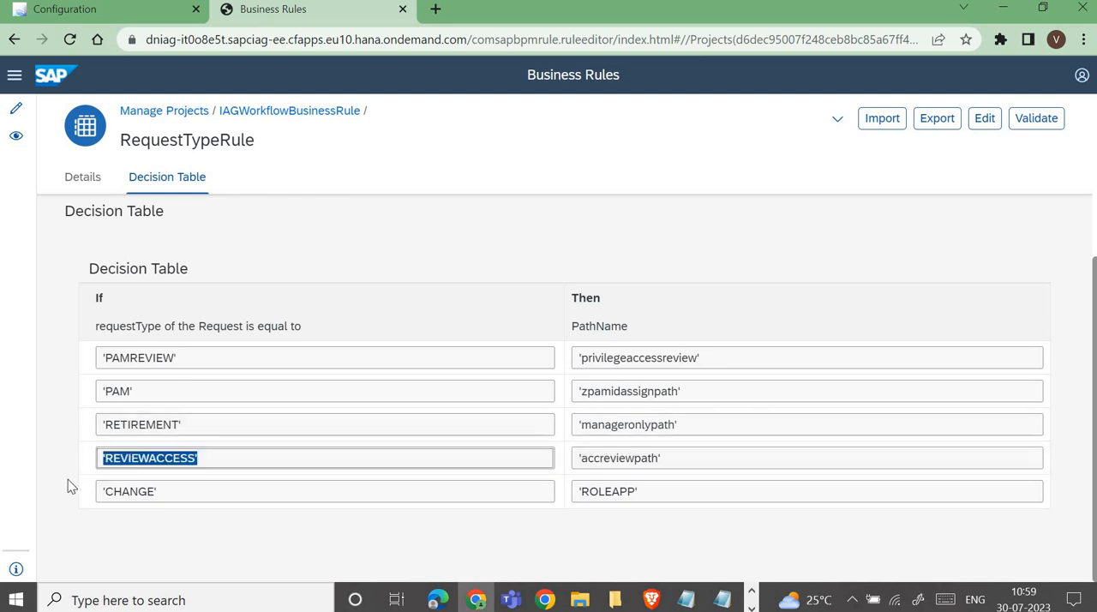
key(Tab)
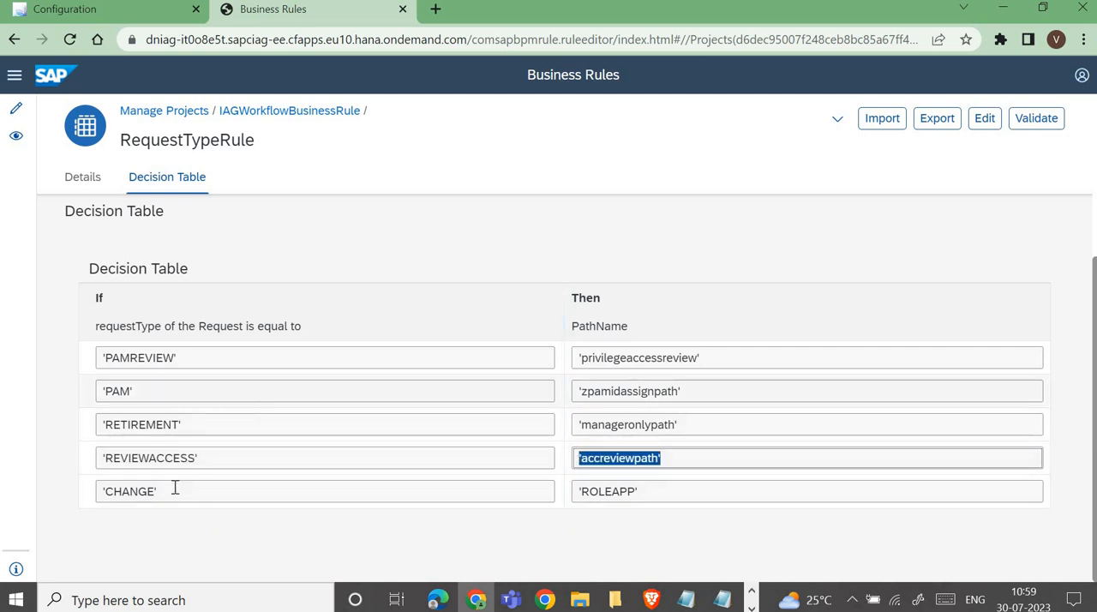
key(Tab)
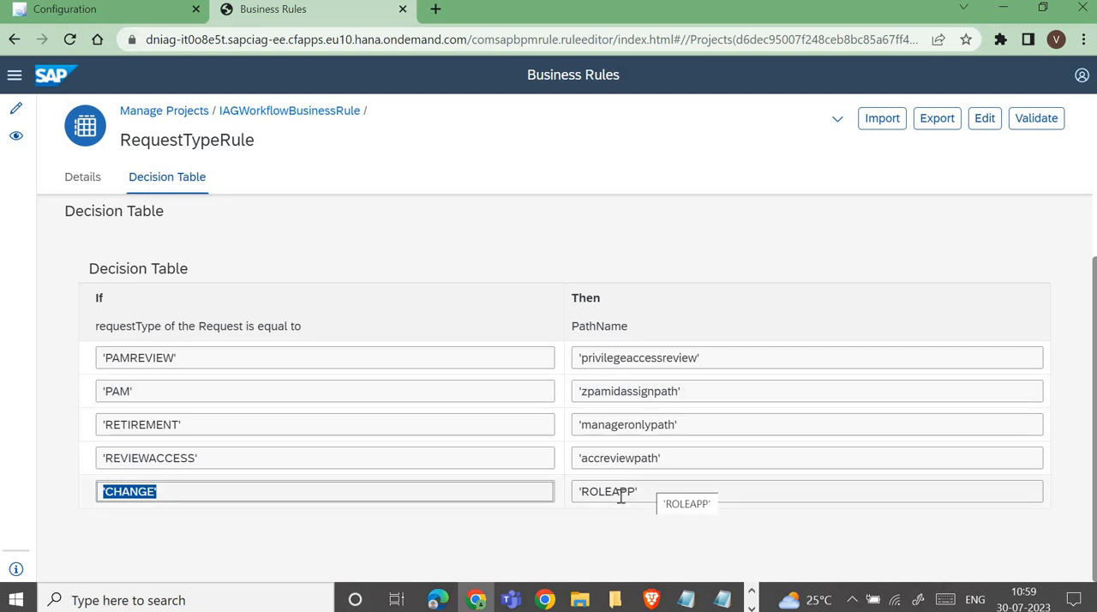
drag(638, 492, 582, 509)
drag(587, 500, 581, 501)
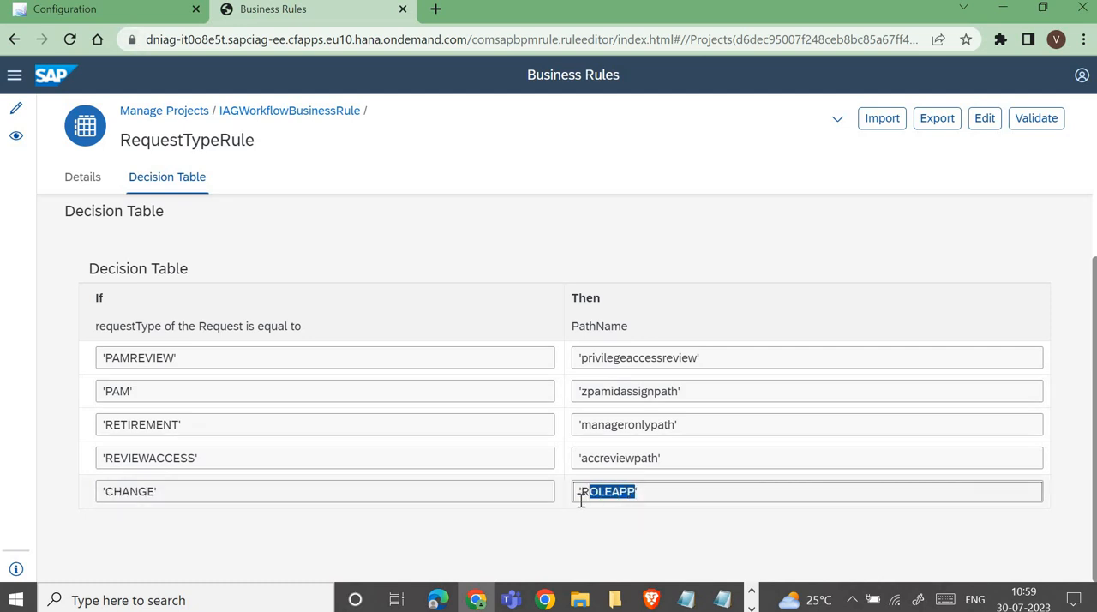
Step: Go back to the home page, open Maintain Workflow Template and locate the ROLEAPP template with its stage sequence
click(102, 13)
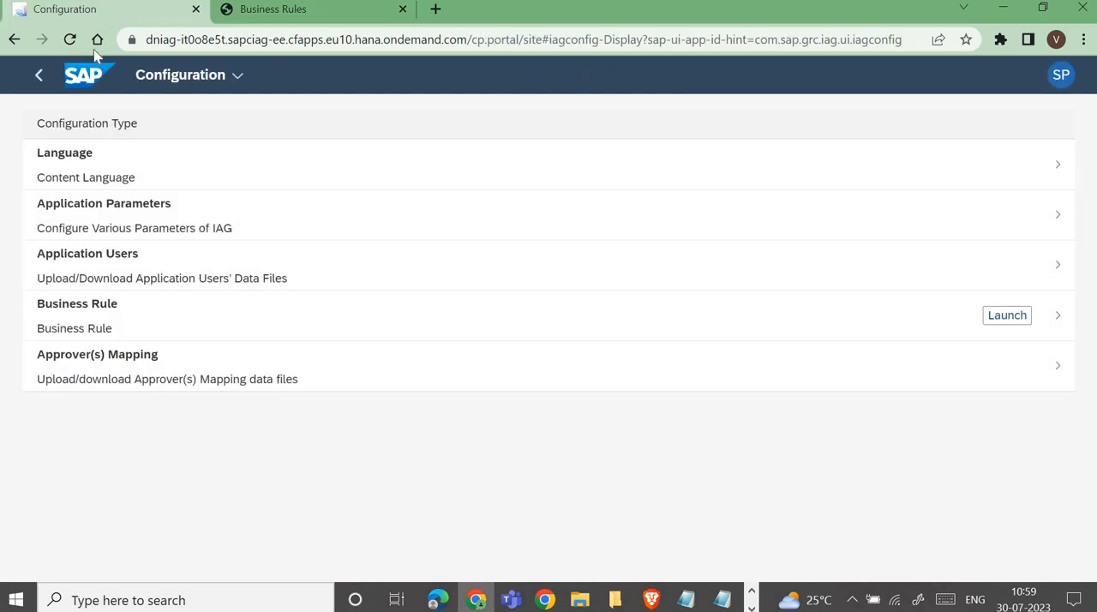
click(83, 97)
scroll(166, 332, down, 3)
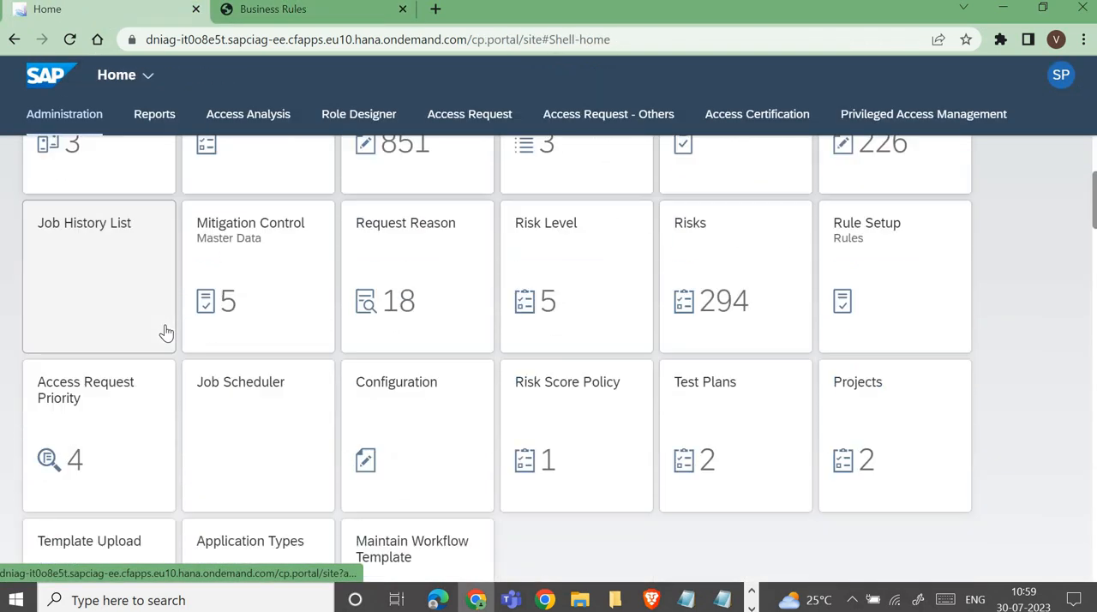
scroll(166, 332, down, 3)
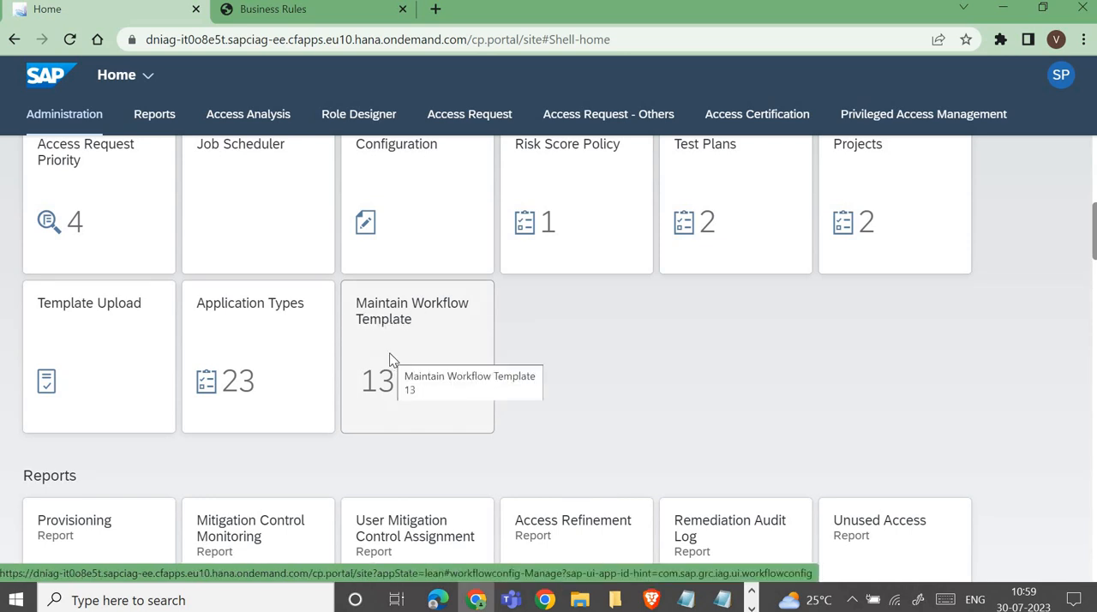
click(390, 359)
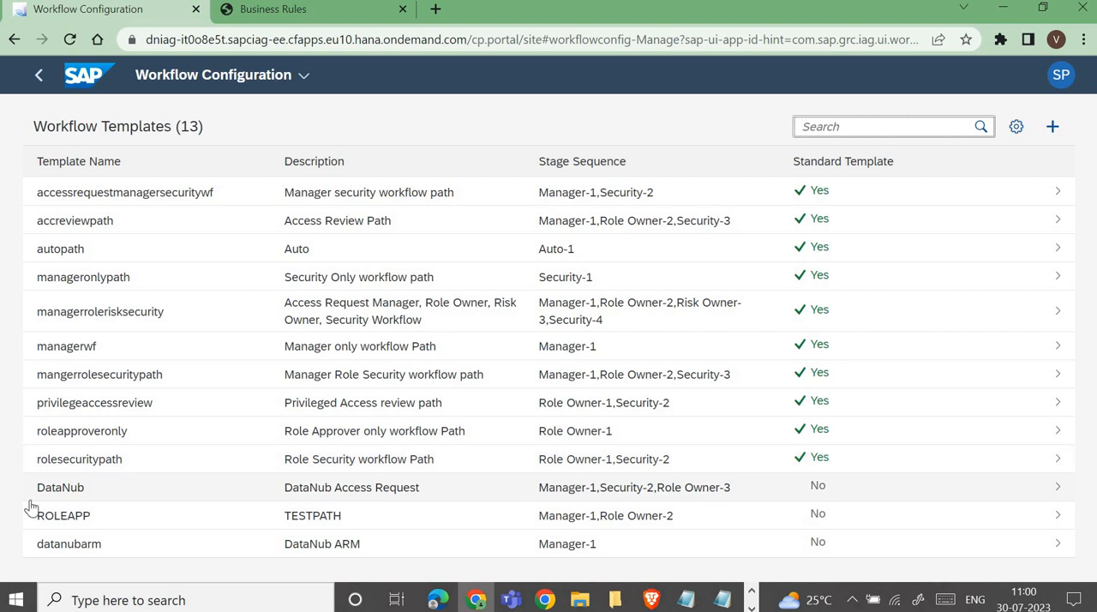
drag(43, 523, 88, 523)
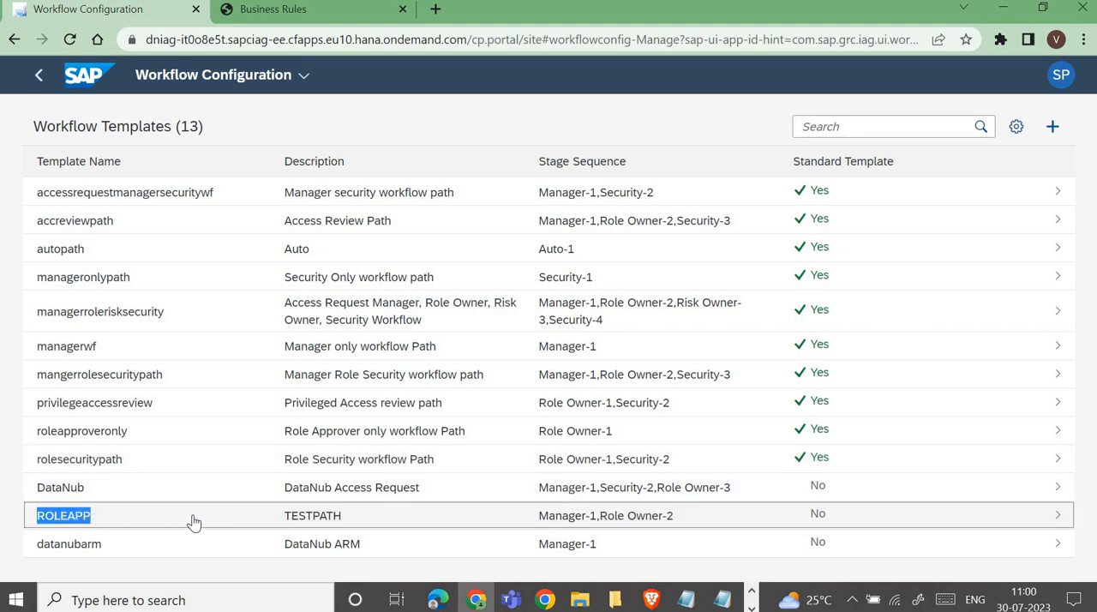
drag(89, 506, 98, 511)
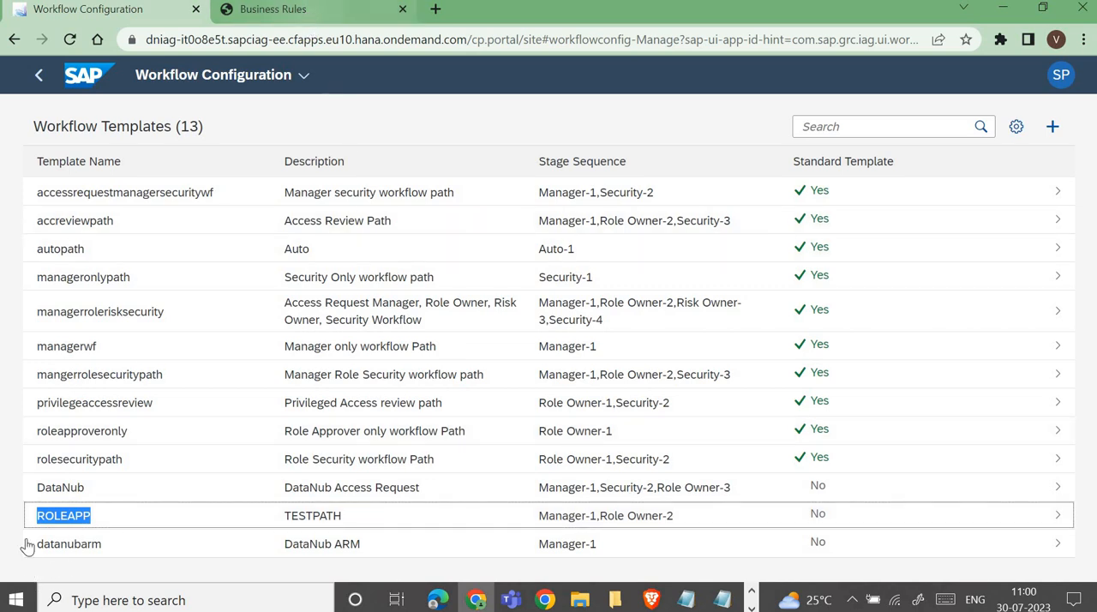
Step: Cross-check the CHANGE path name in the decision table against the template names in Workflow Configuration
click(272, 9)
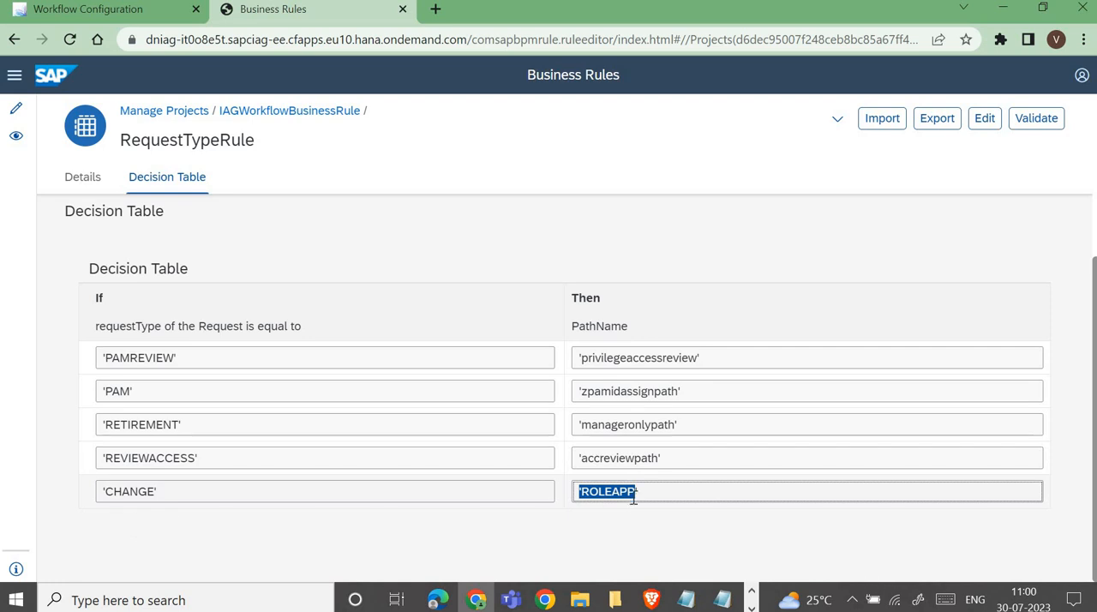
drag(597, 491, 632, 499)
click(73, 11)
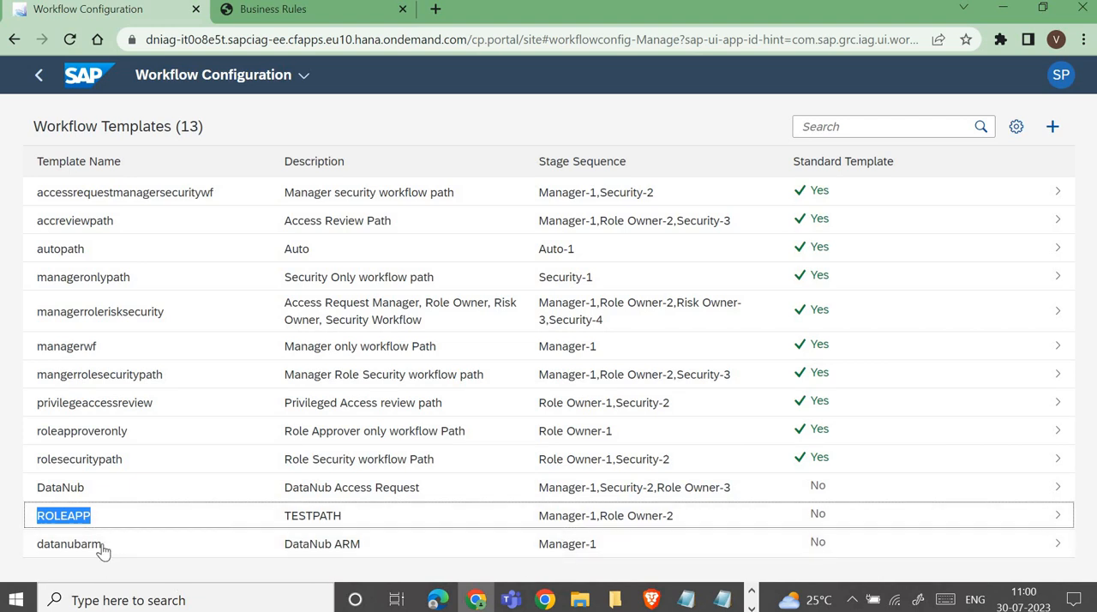
drag(102, 545, 43, 496)
click(118, 329)
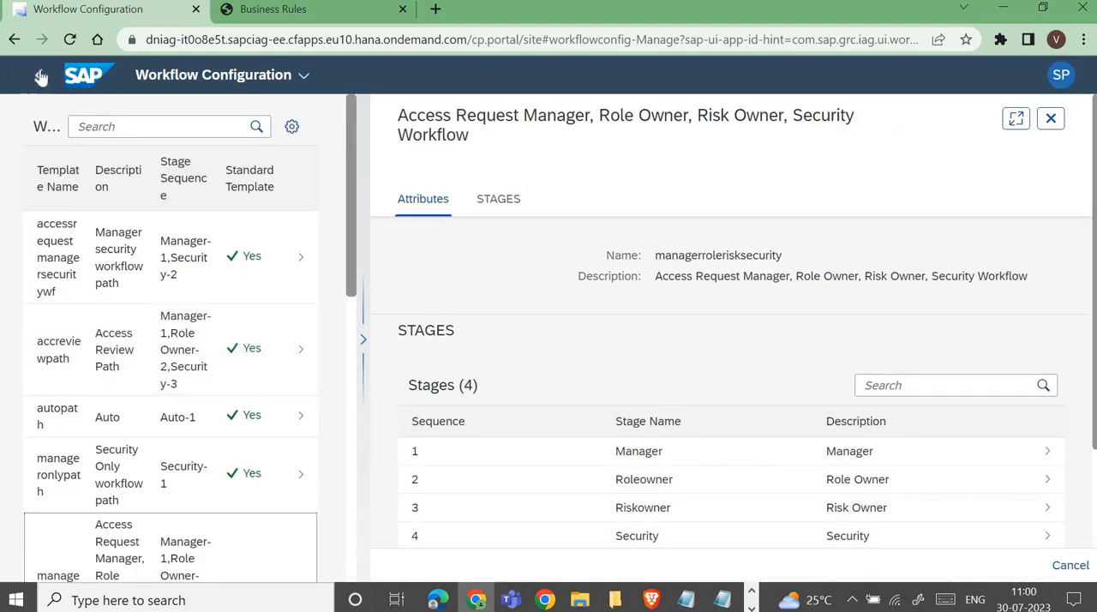
click(39, 76)
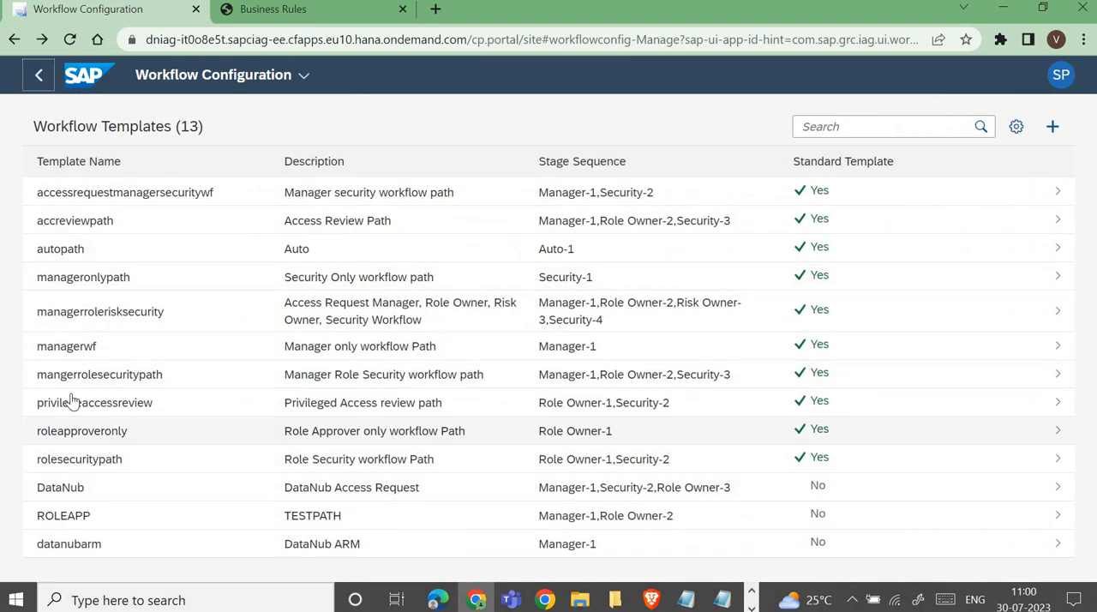
click(277, 7)
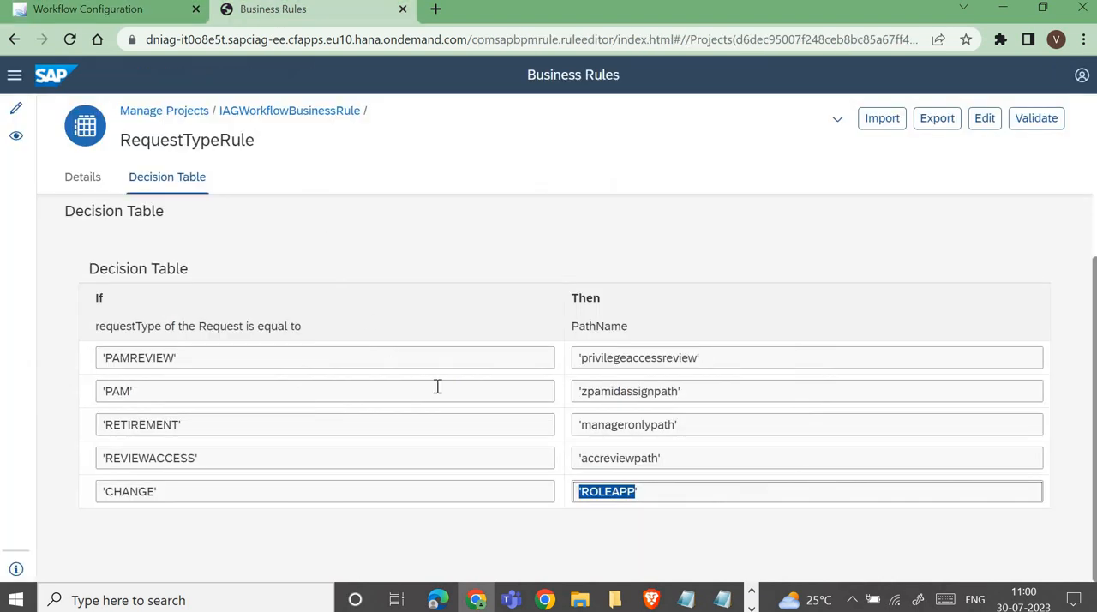
Step: Switch to the PowerPoint presentation on the SAP IAG Access Request Service
click(748, 607)
mouse_move(626, 600)
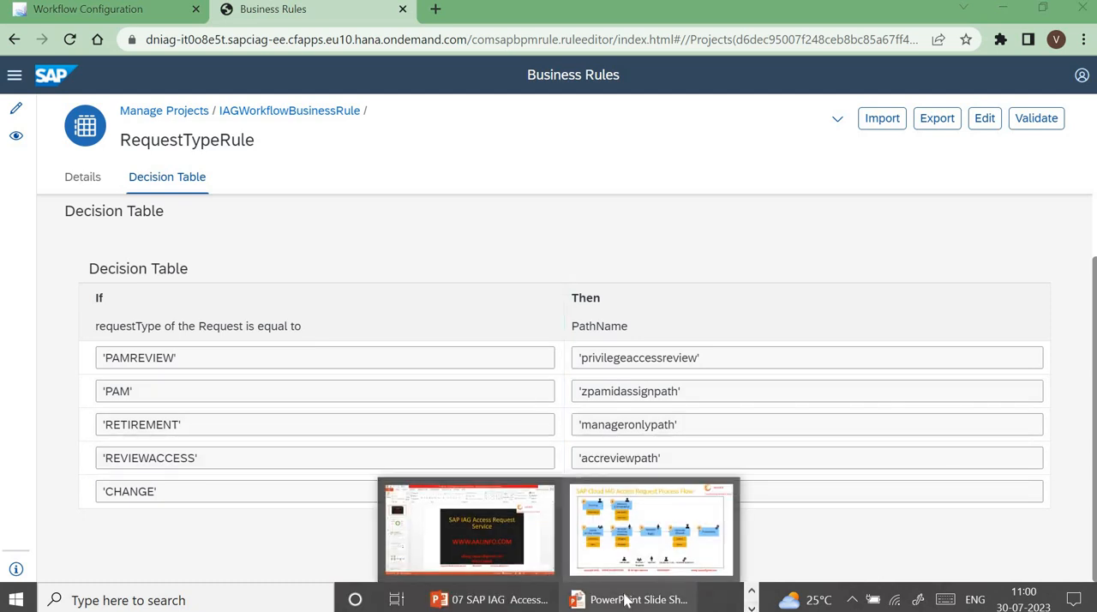
click(509, 605)
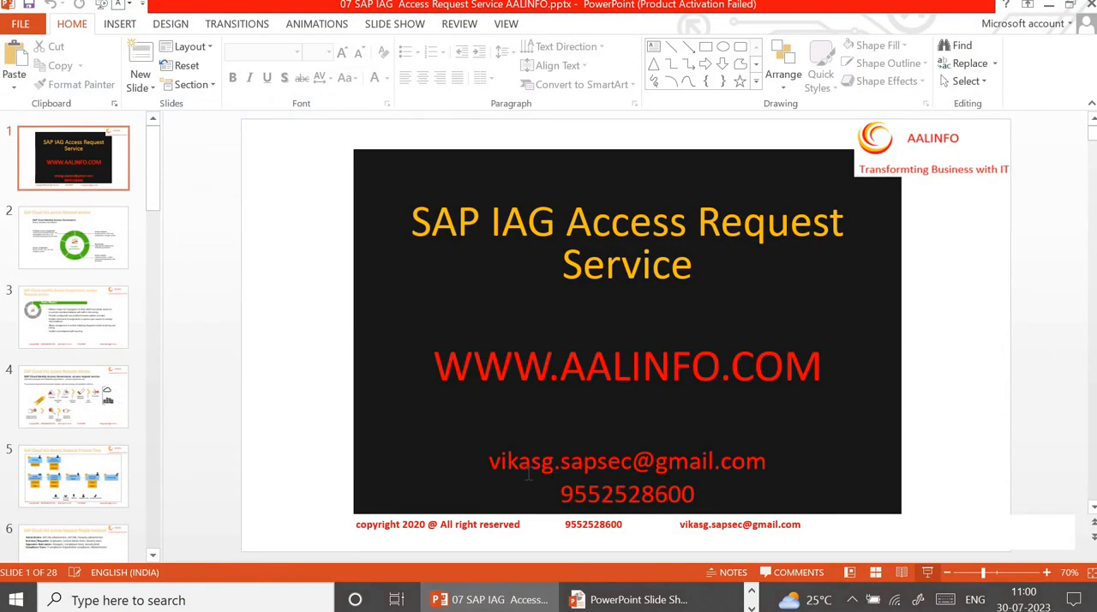